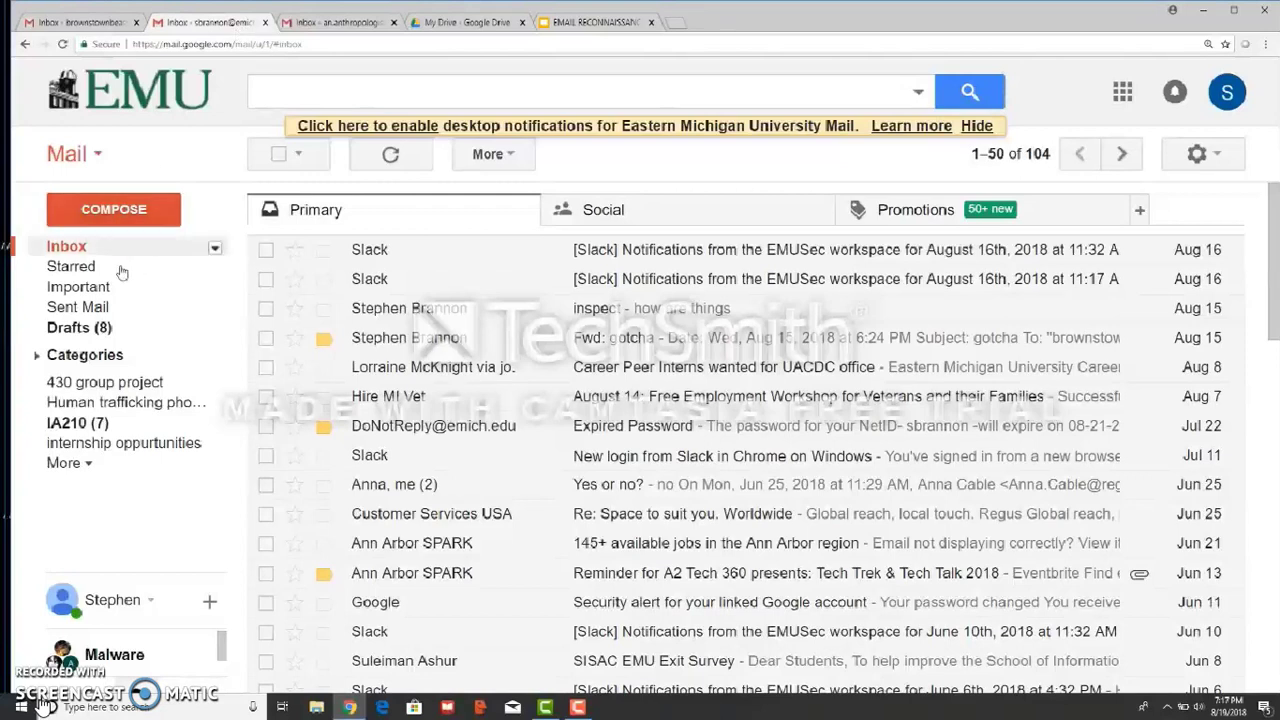
Check the Sent messages, return to the inbox, then switch to the other Gmail account
left_click(94, 312)
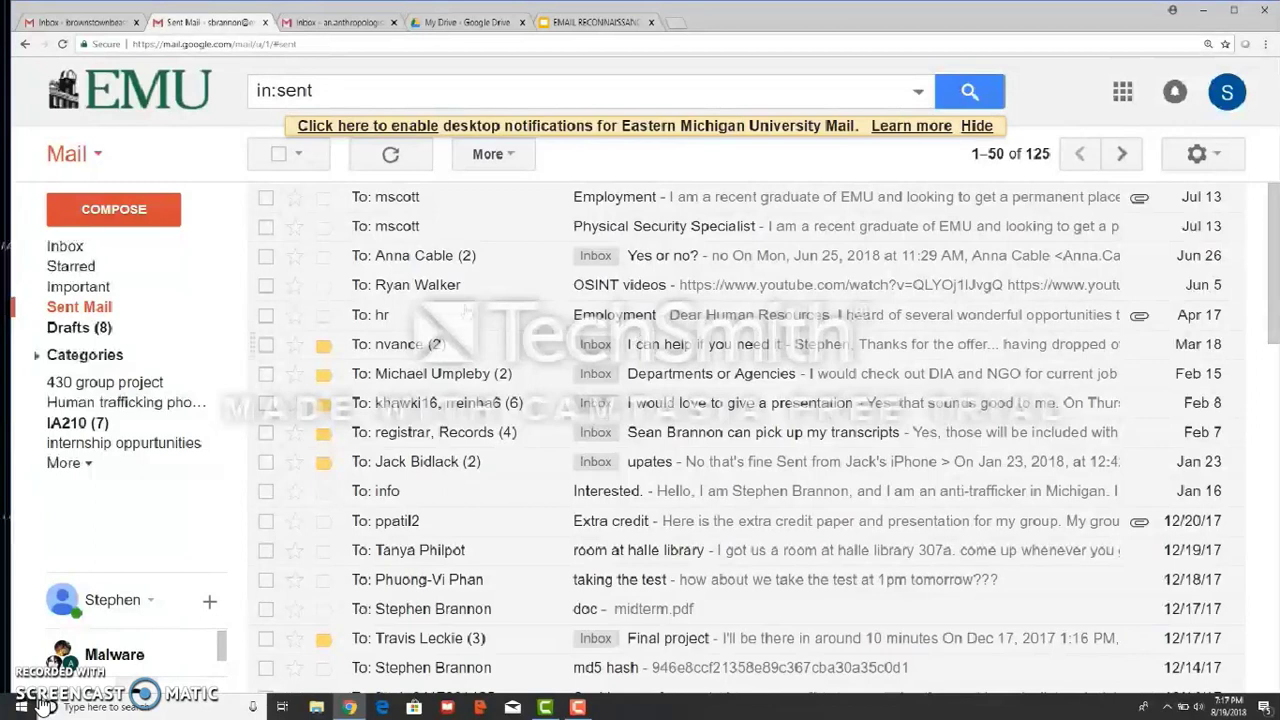
left_click(66, 247)
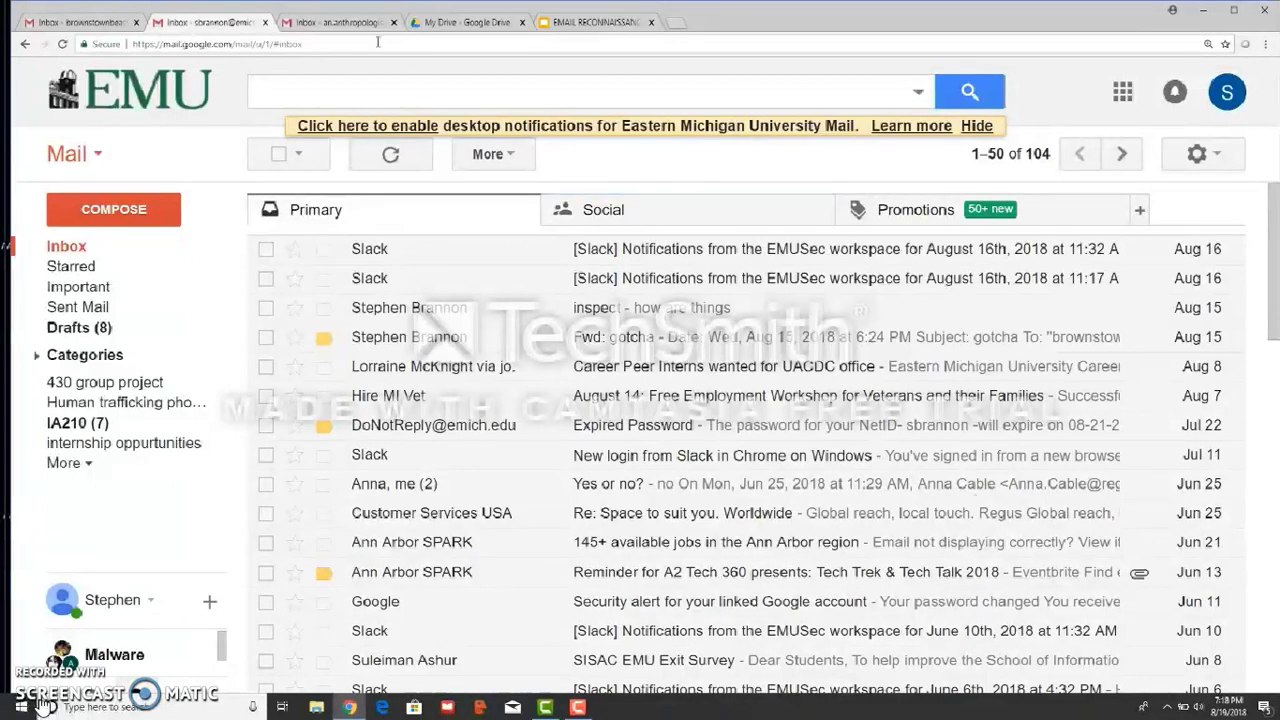
left_click(340, 22)
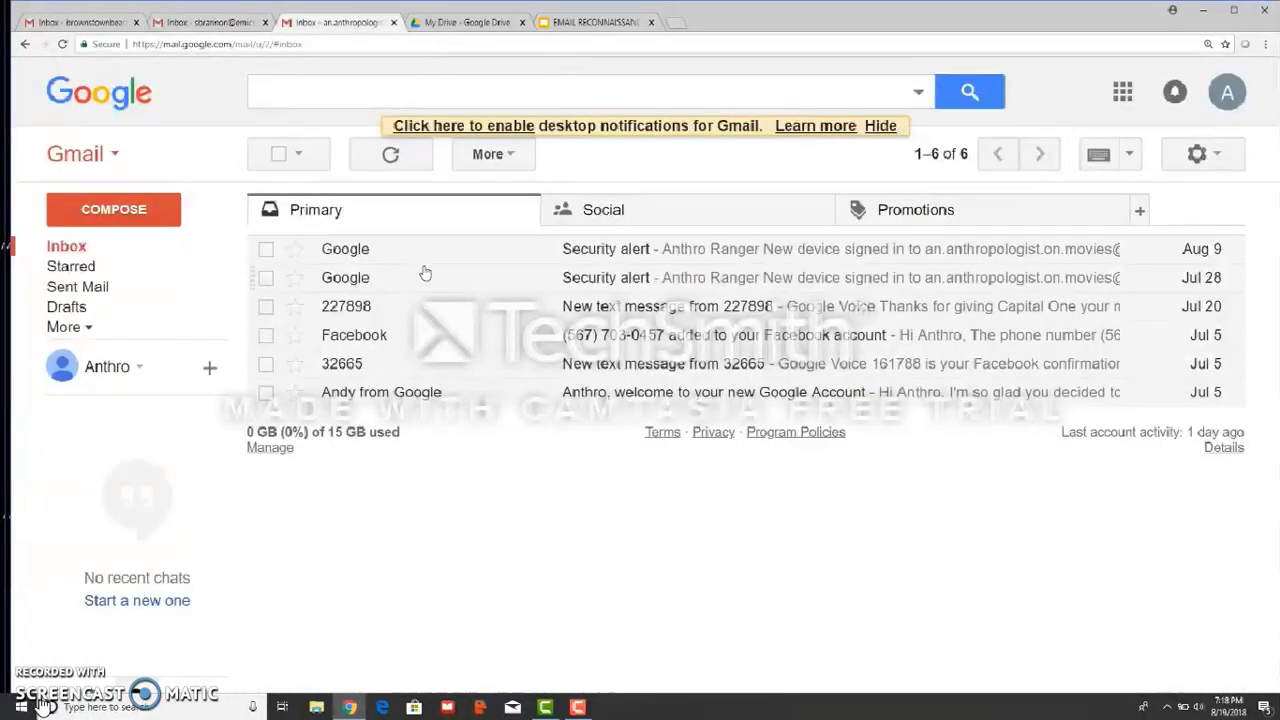
Open that account's full Settings in a maximized window and go to Accounts and Import
left_click(1220, 158)
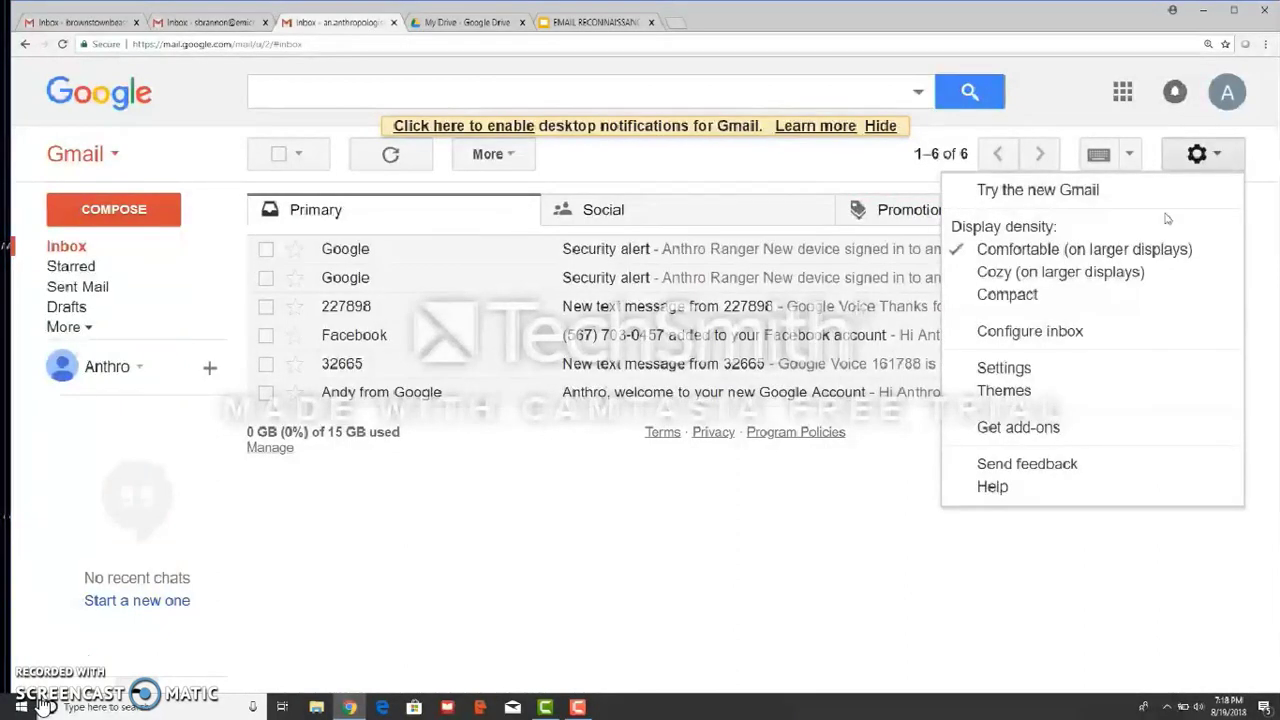
left_click(1015, 372)
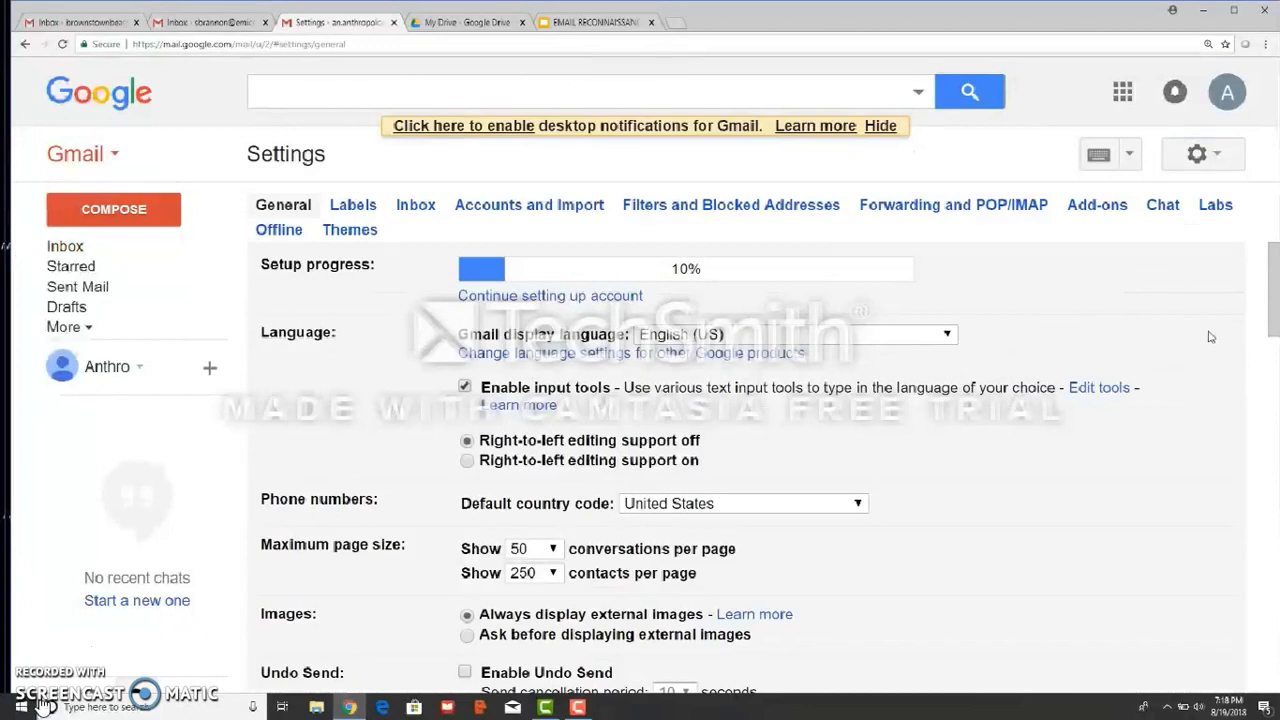
left_click(1234, 12)
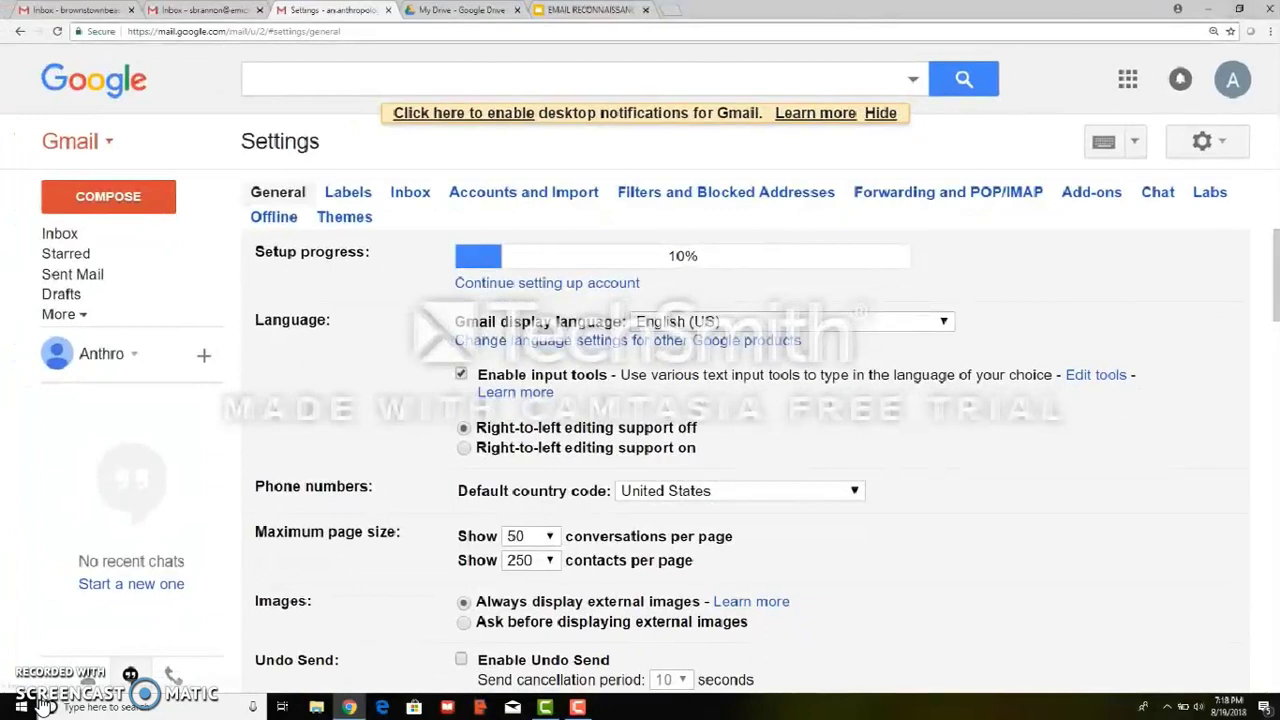
left_click(537, 192)
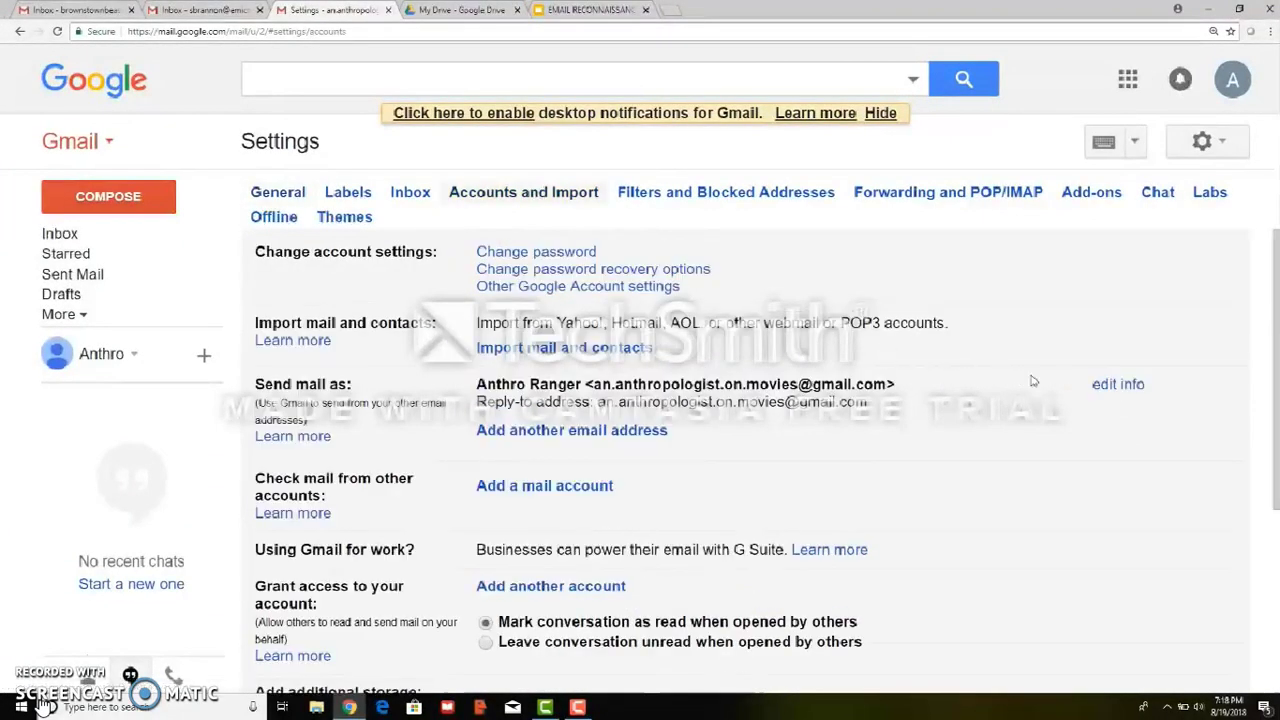
Edit the Send mail as entry to a custom name with another person's name and e-mail address
left_click(1103, 388)
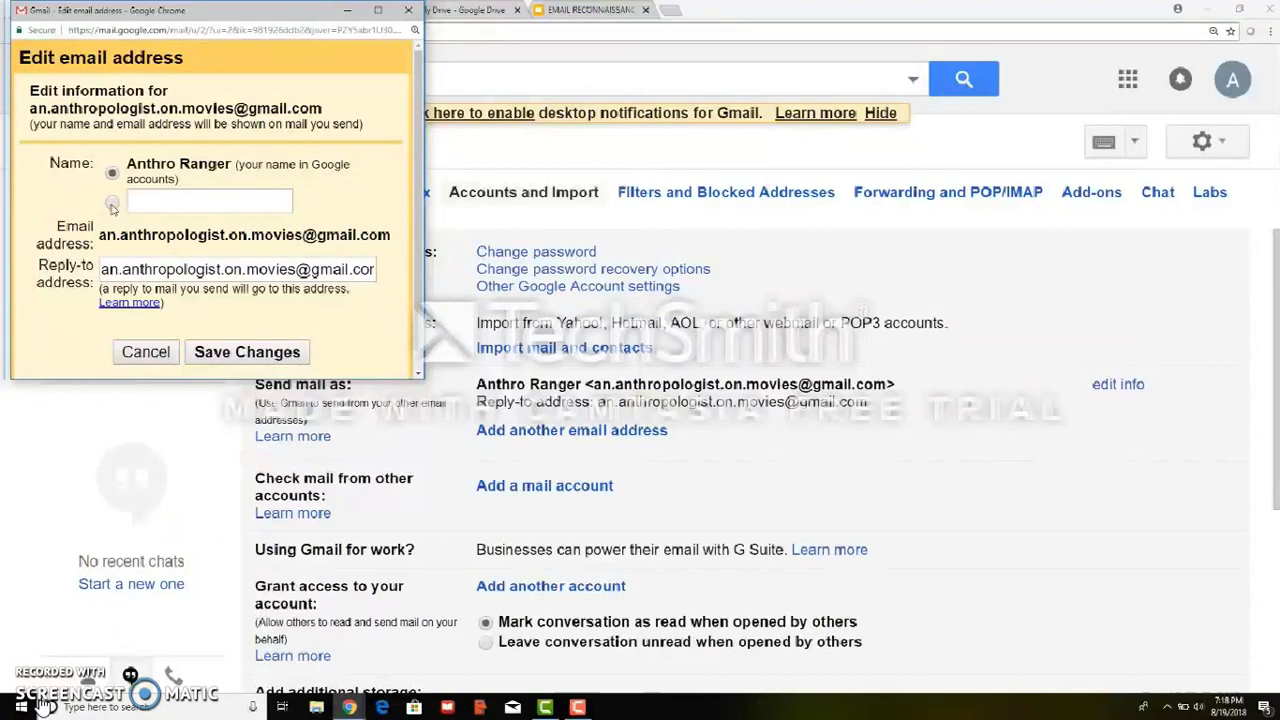
left_click(112, 203)
left_click(148, 200)
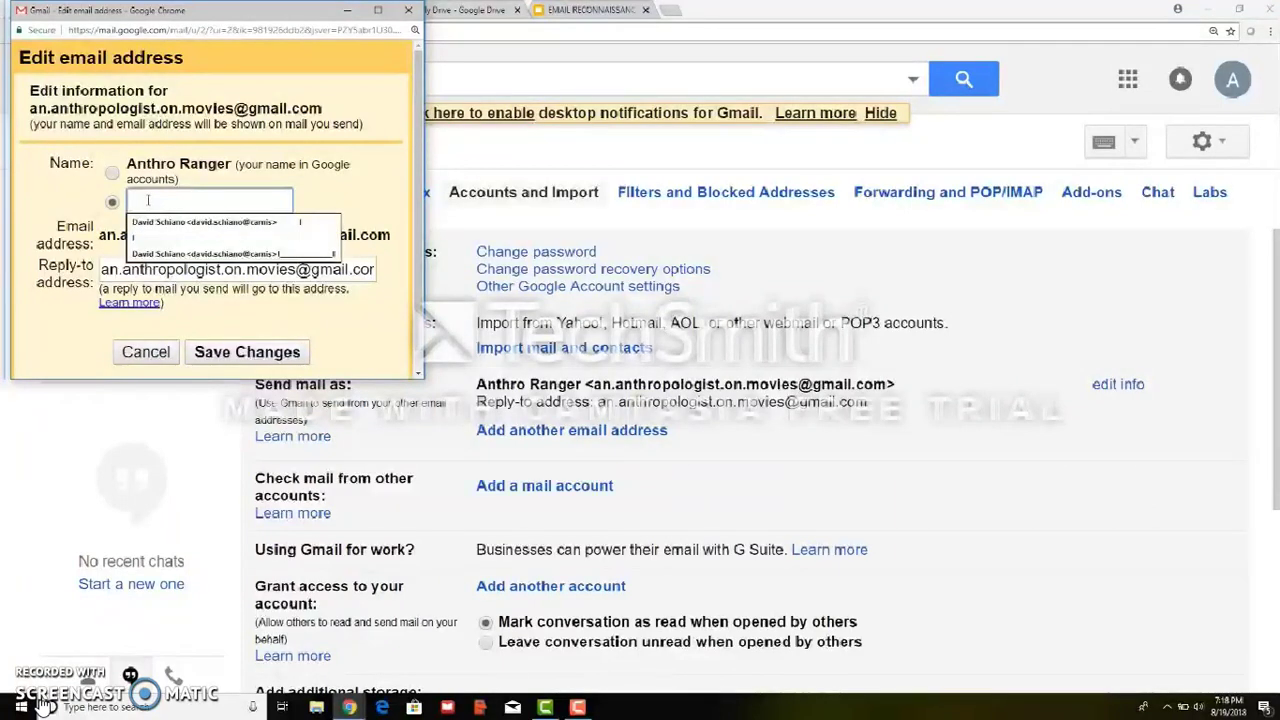
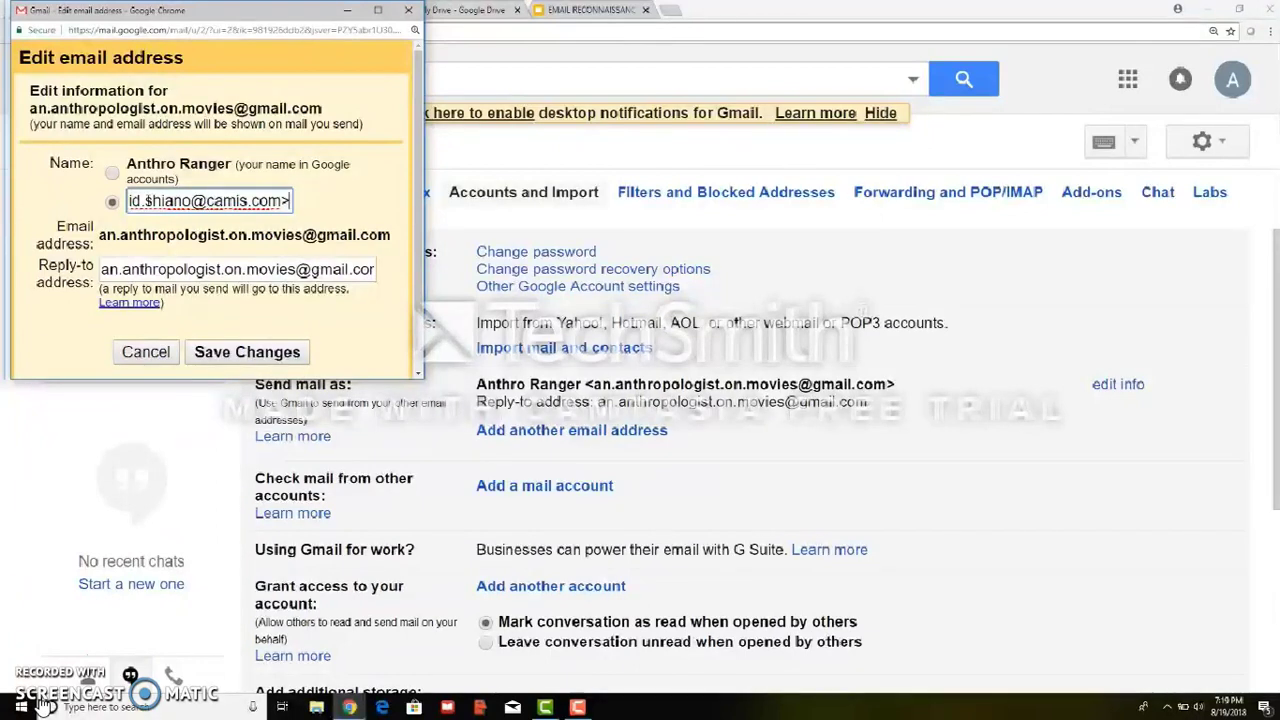
Clear the custom name field, paste in the replacement sender text, and save the changes
type("---------")
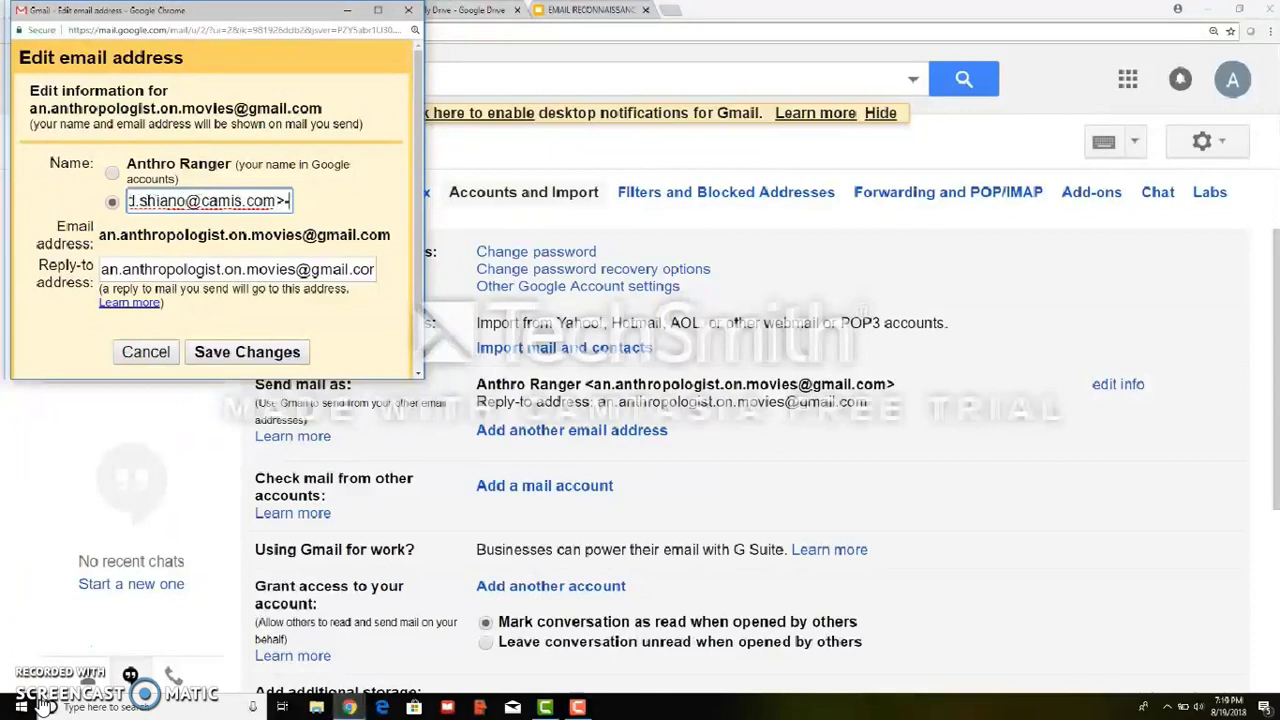
key("BackSpace")
key("BackSpace")
key("BackSpace")
key("BackSpace")
key("BackSpace")
key("BackSpace")
key("BackSpace")
key("BackSpace")
key("BackSpace")
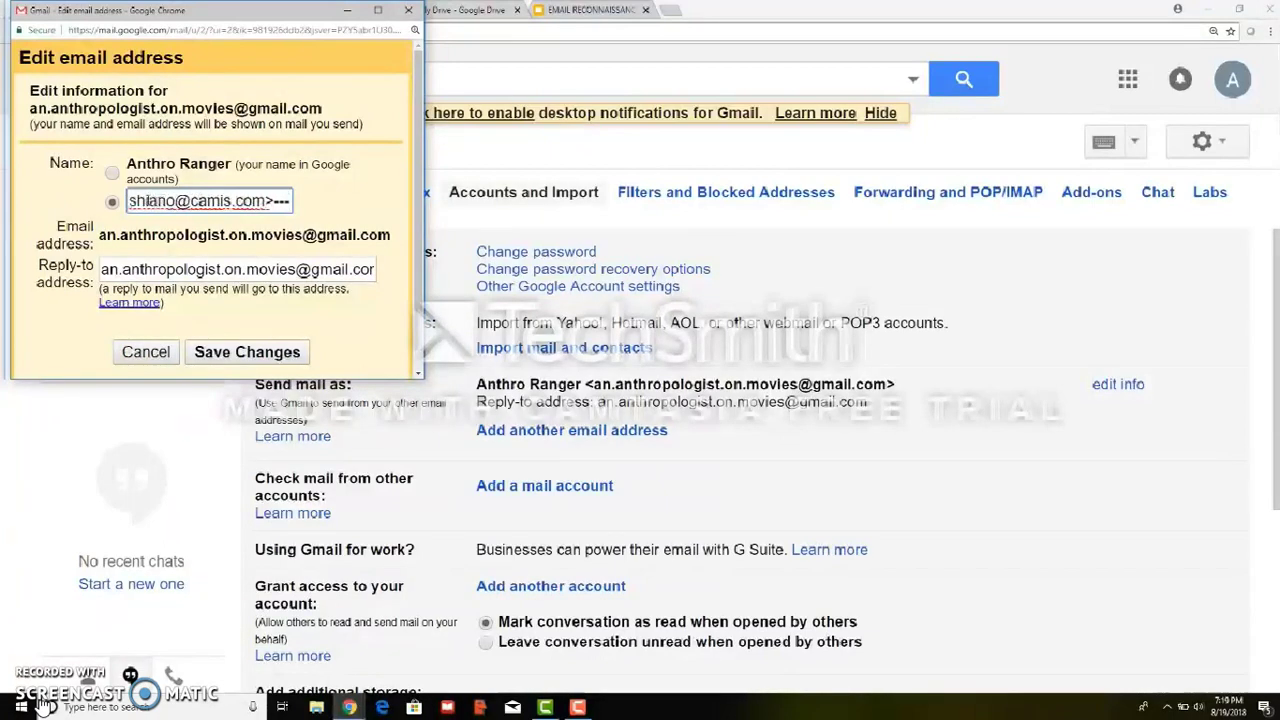
key("BackSpace")
key("BackSpace")
key("BackSpace")
key("BackSpace")
key("BackSpace")
key("BackSpace")
key("BackSpace")
key("BackSpace")
key("BackSpace")
key("BackSpace")
key("BackSpace")
key("BackSpace")
key("BackSpace")
key("BackSpace")
key("BackSpace")
key("BackSpace")
key("BackSpace")
key("BackSpace")
key("BackSpace")
key("BackSpace")
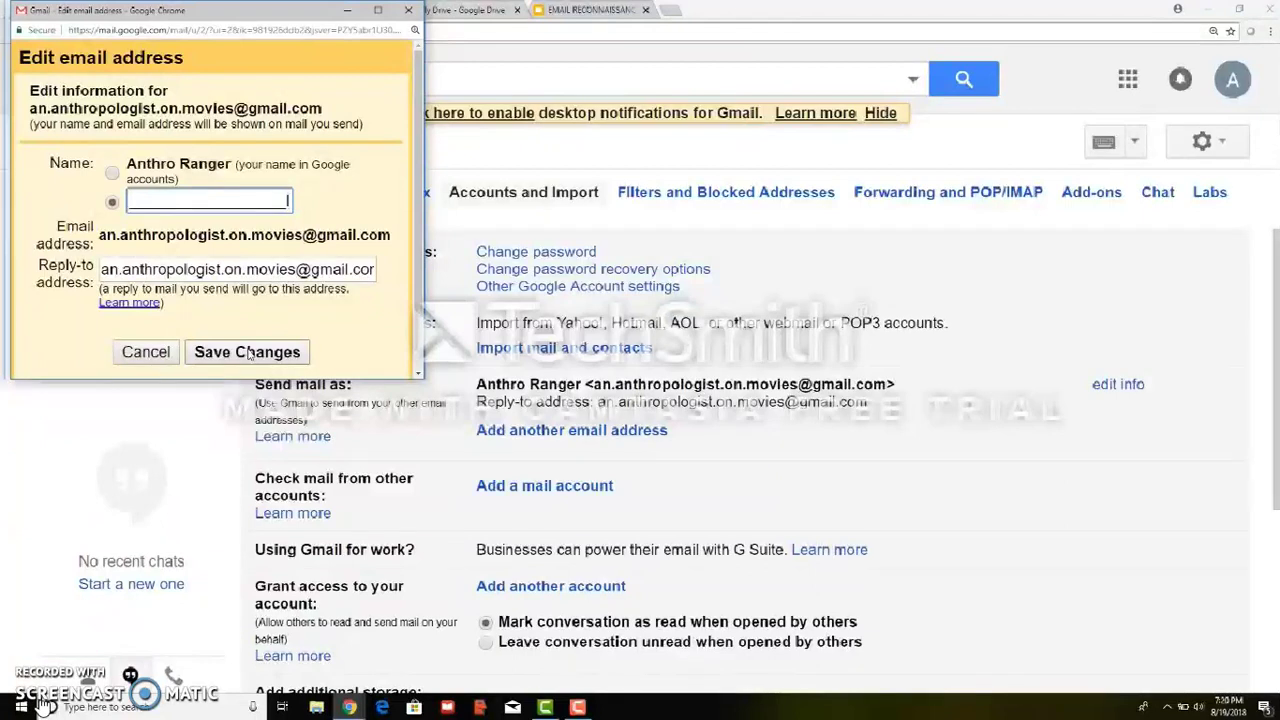
key("ctrl+v")
left_click(247, 352)
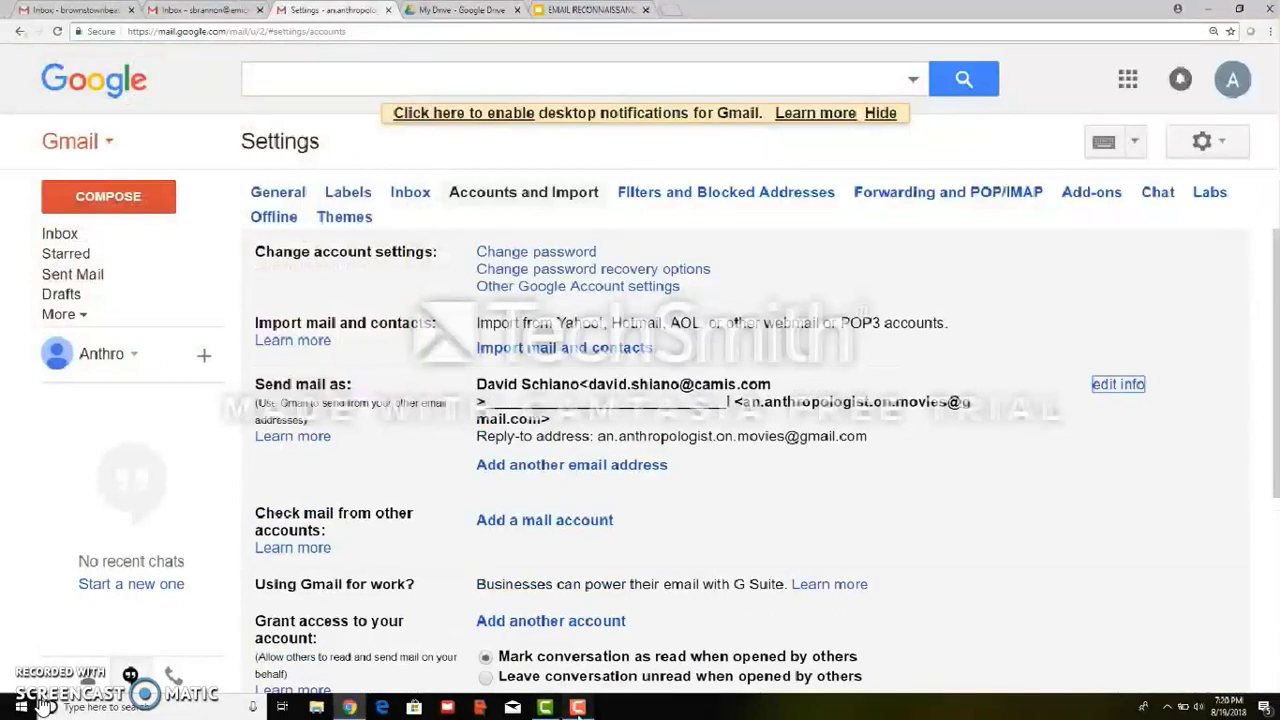
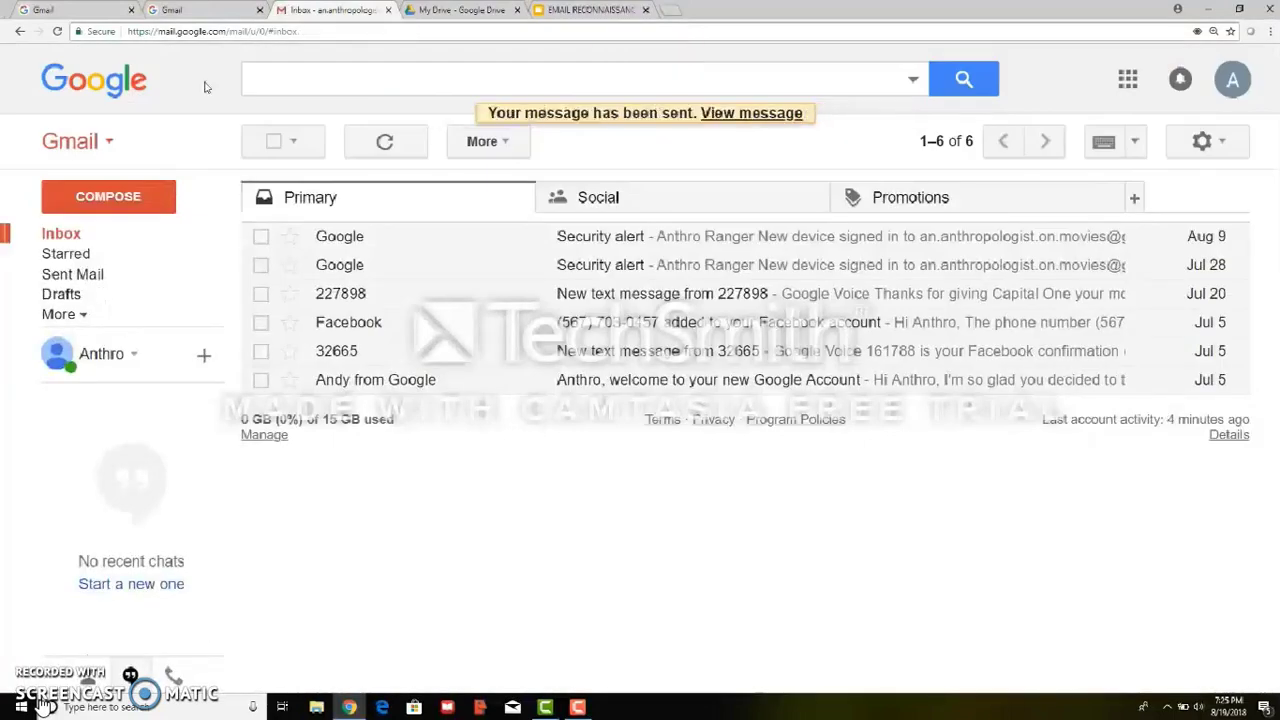
In the second Gmail tab, pick the emich.edu account on the Choose an account page
left_click(200, 10)
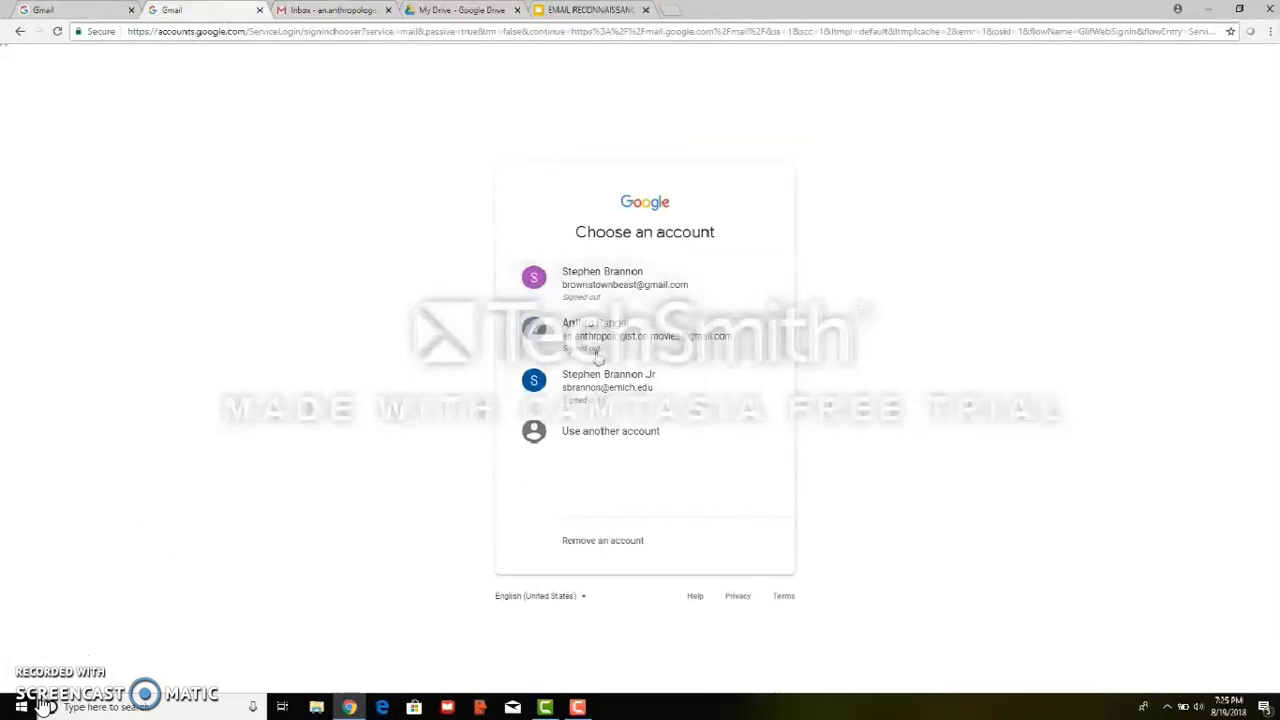
left_click(593, 392)
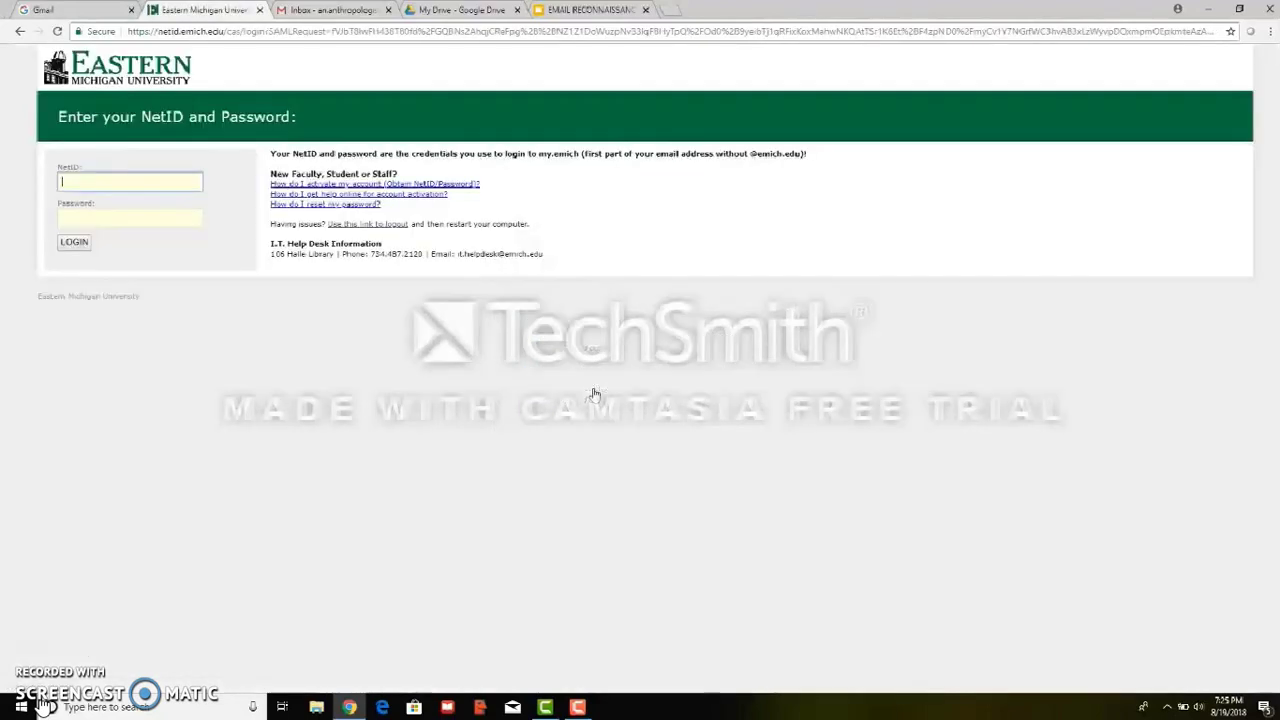
Log in on the EMU NetID page to reach the EMU Mail inbox
left_click(578, 707)
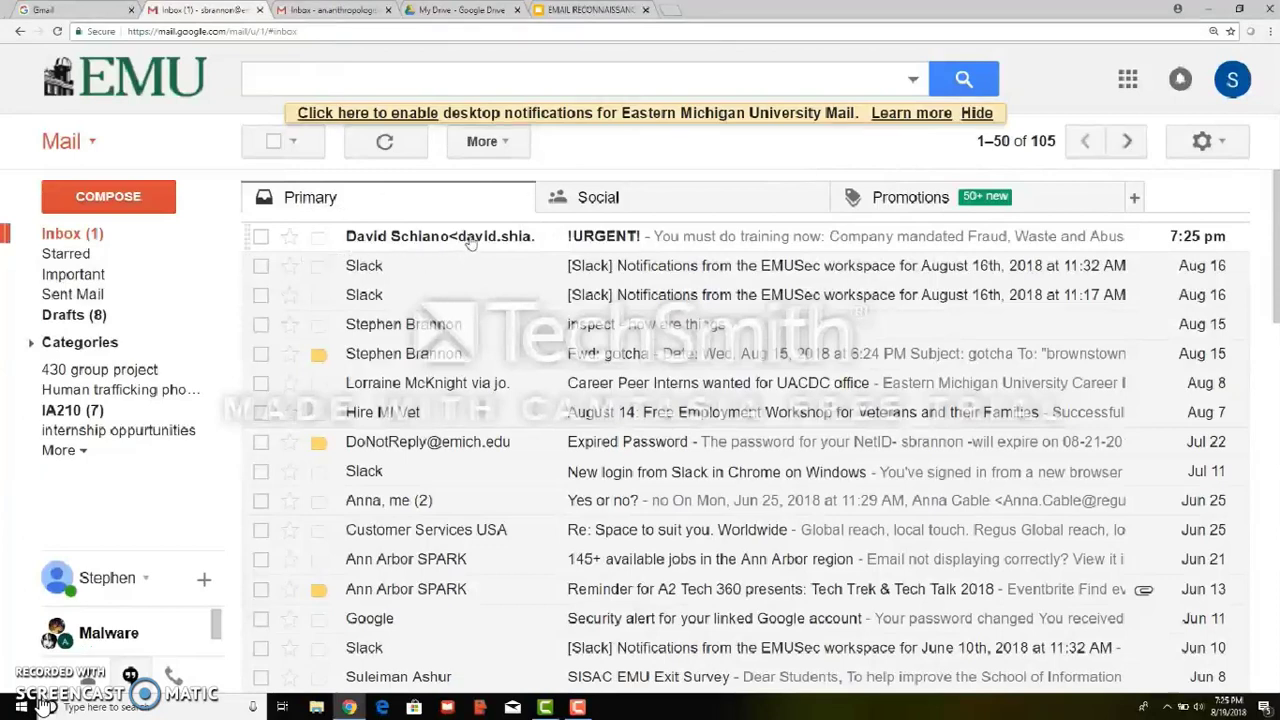
Open the !URGENT! email at the top of the Primary inbox
mouse_move(470, 243)
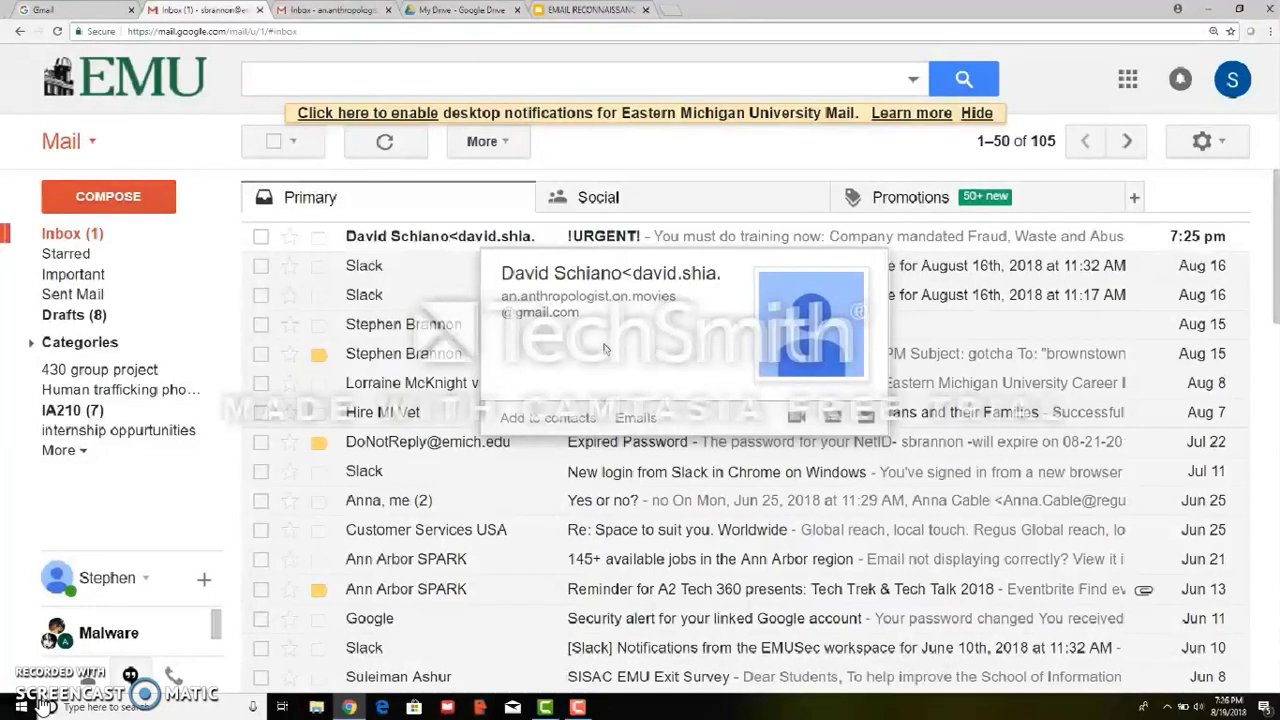
left_click(588, 241)
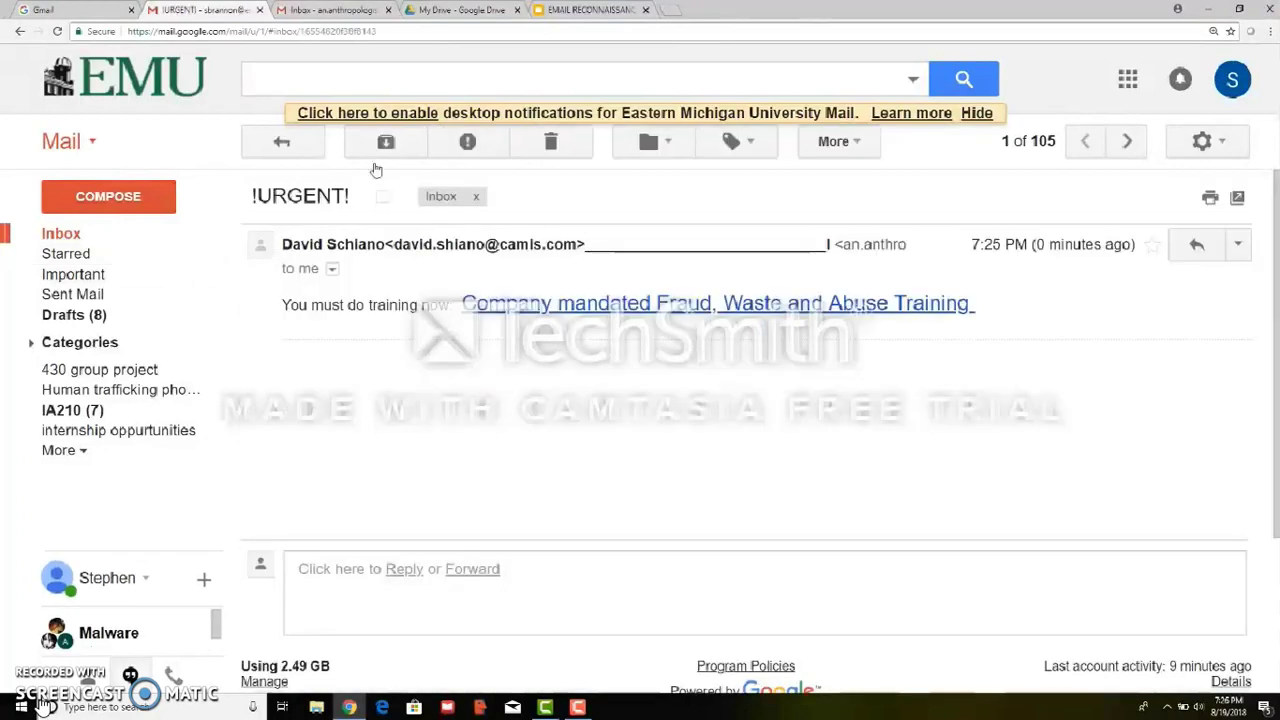
Return to the inbox, reopen the !URGENT! email, and show its Reply dropdown actions
left_click(20, 31)
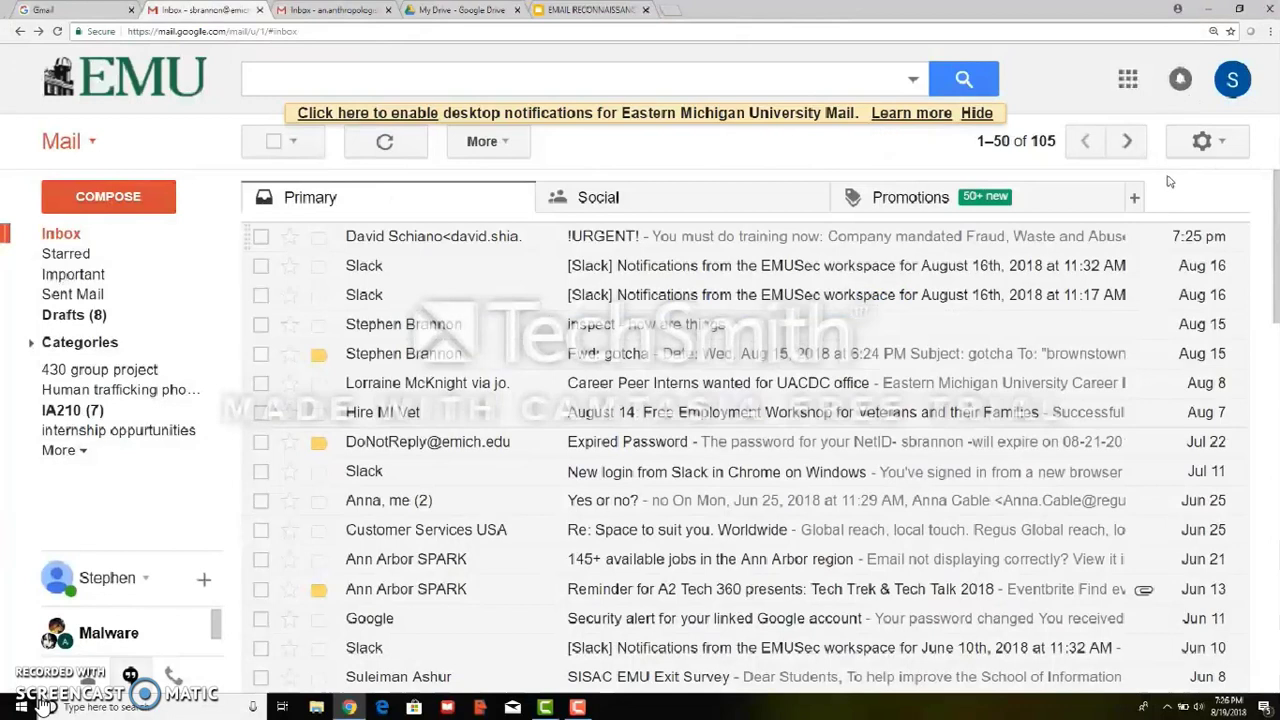
left_click(1047, 249)
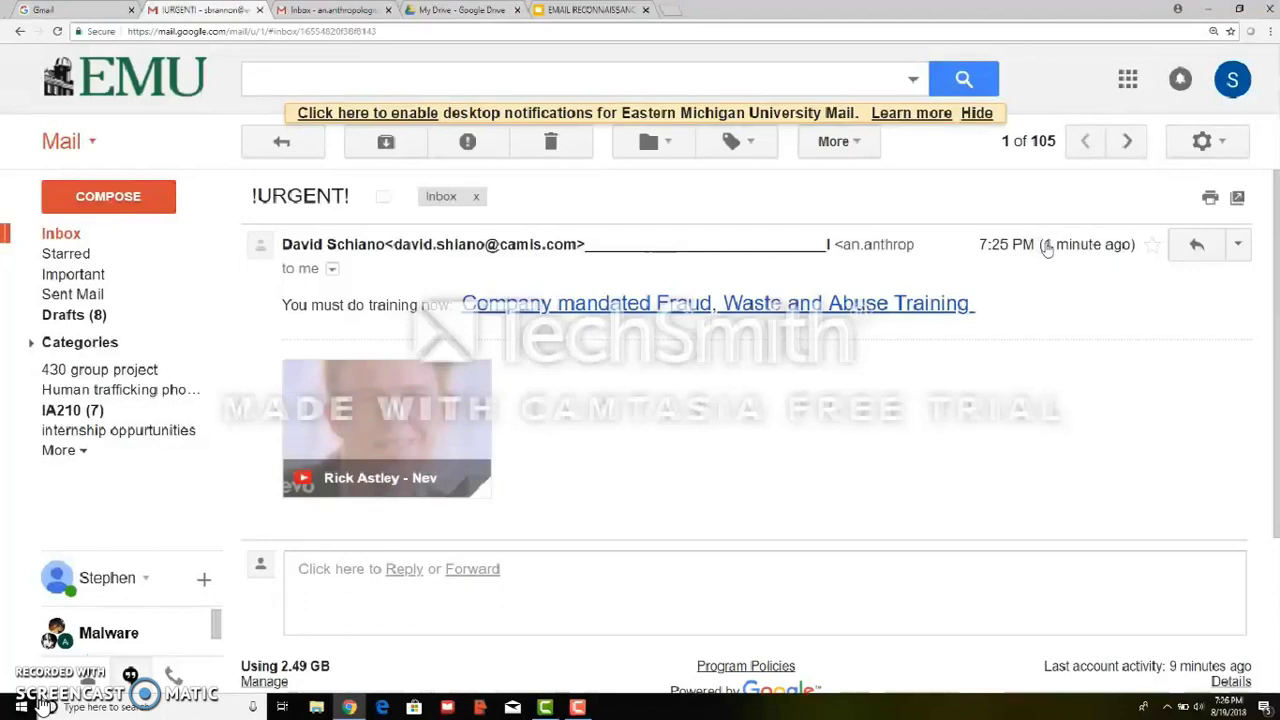
left_click(1240, 245)
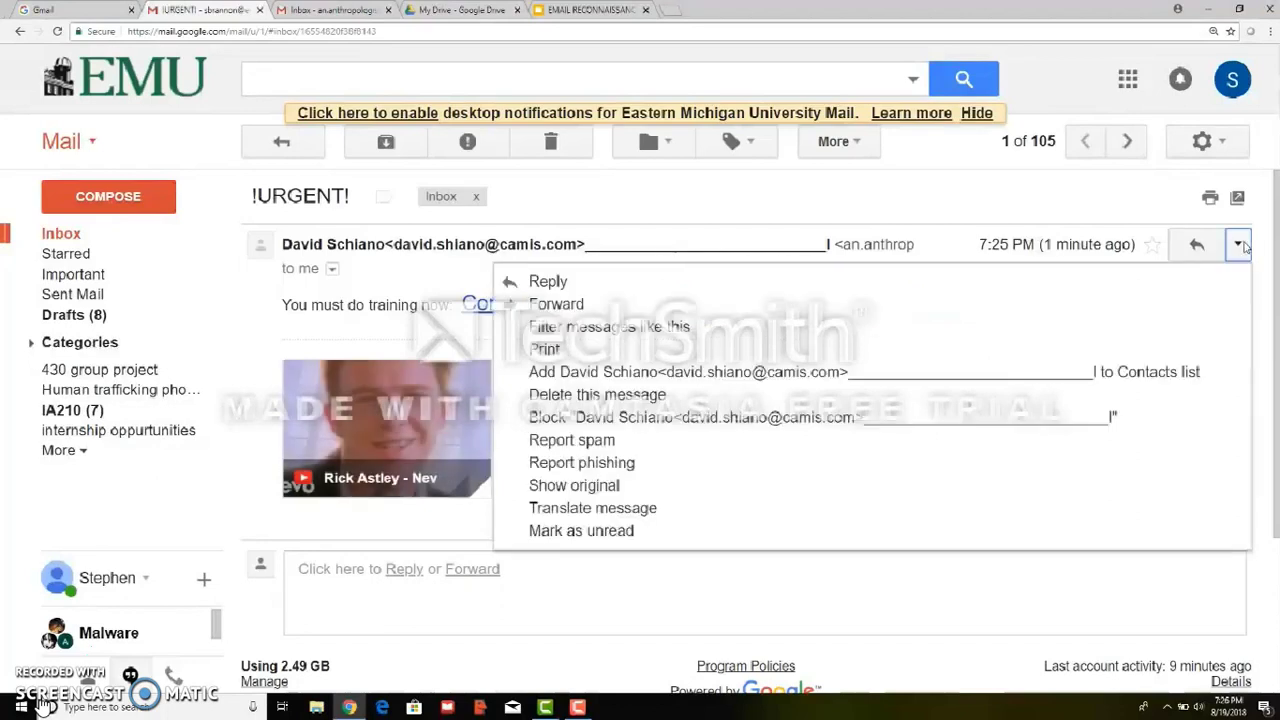
Forward the !URGENT! email and erase the quoted To and Subject lines, keeping From
left_click(709, 308)
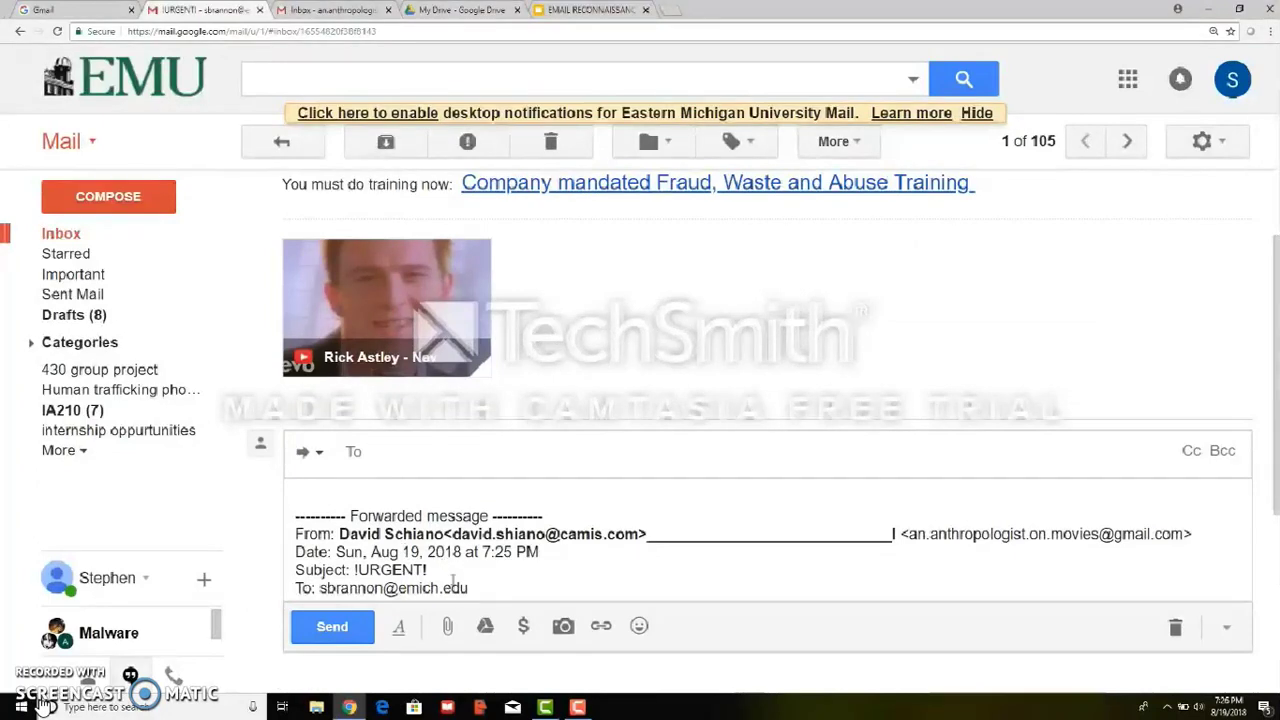
left_click(470, 587)
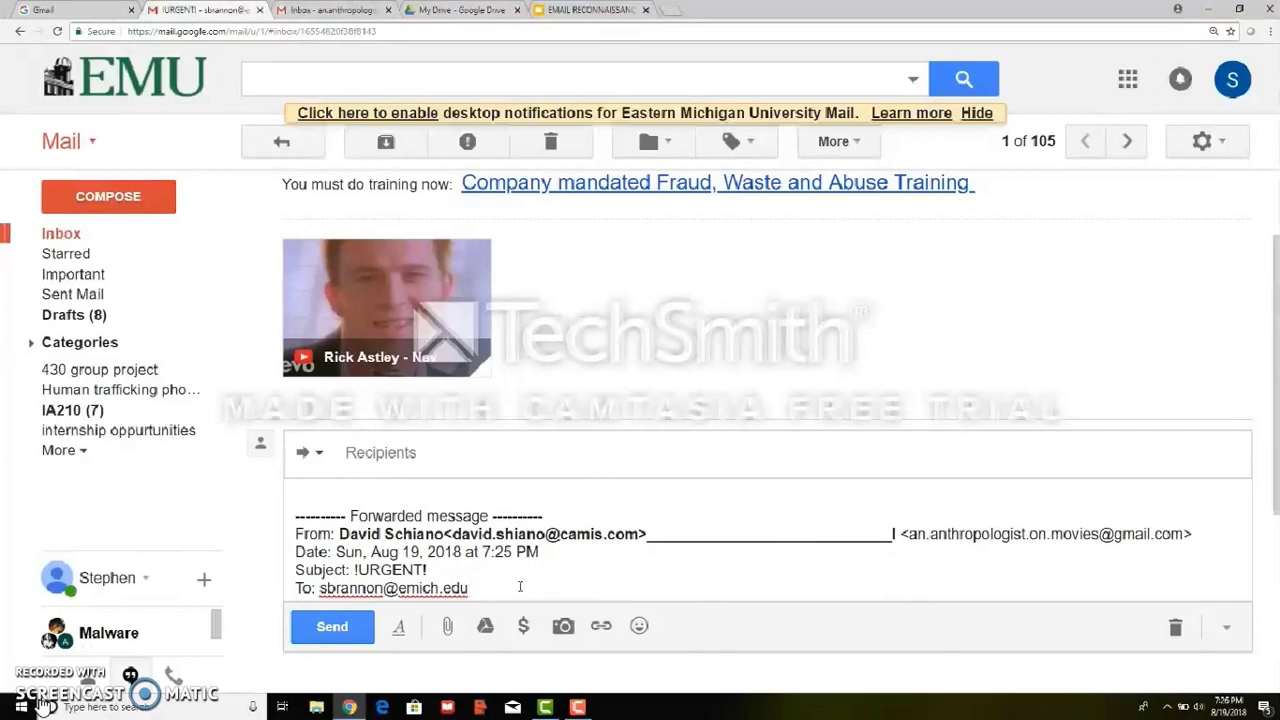
key("BackSpace")
key("BackSpace")
key("BackSpace")
key("BackSpace")
key("BackSpace")
key("BackSpace")
key("BackSpace")
key("BackSpace")
key("BackSpace")
key("BackSpace")
key("BackSpace")
key("BackSpace")
key("BackSpace")
key("BackSpace")
key("BackSpace")
key("BackSpace")
key("BackSpace")
key("BackSpace")
key("BackSpace")
key("BackSpace")
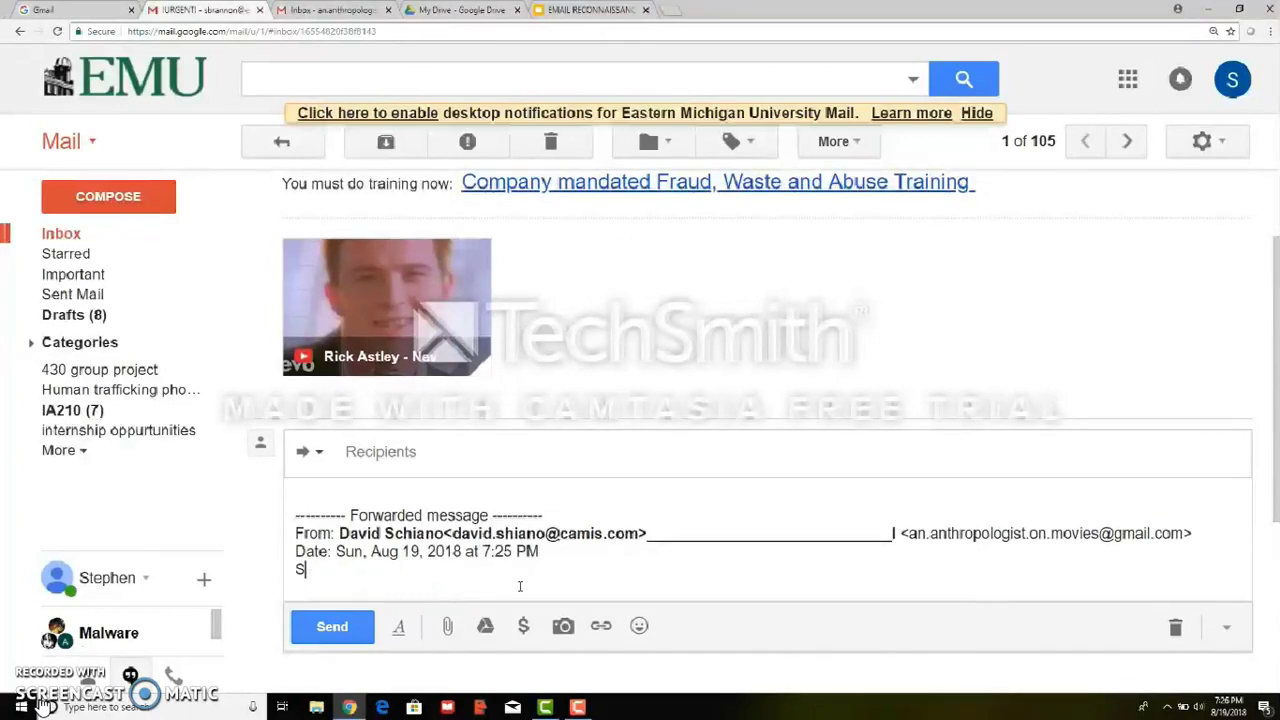
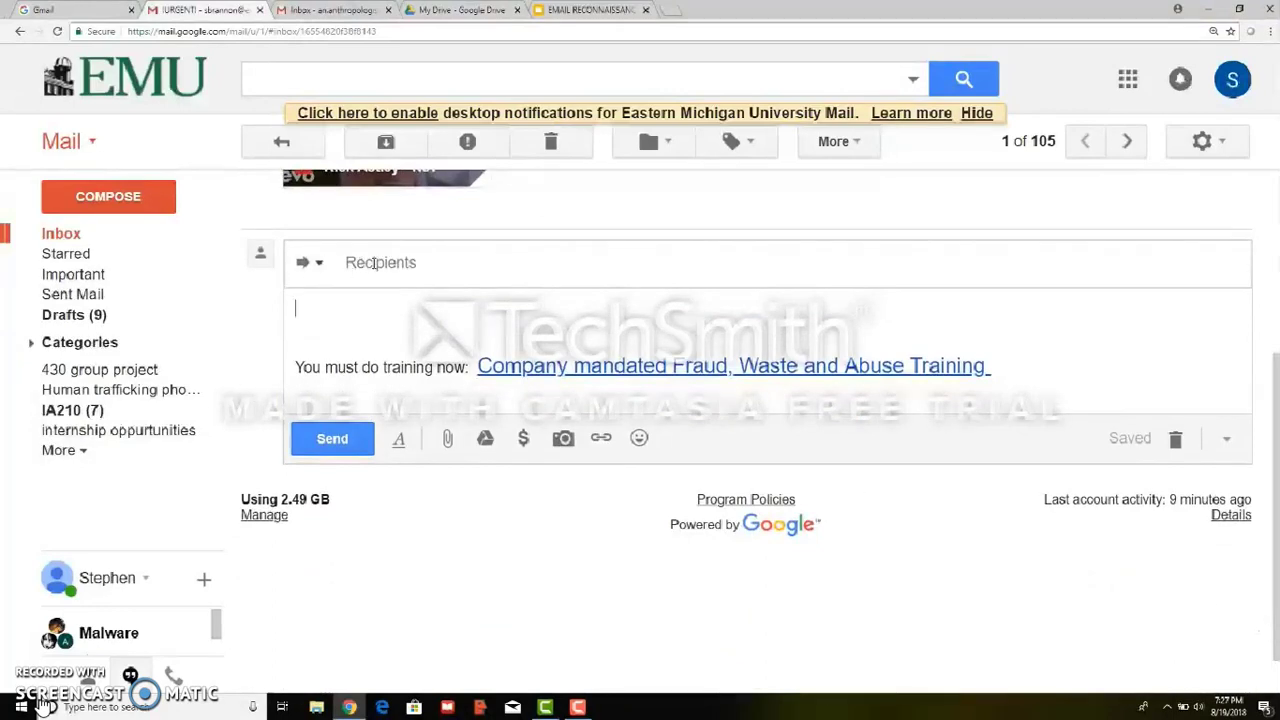
Forward the !URGENT! email, adding your own gmail.com address from the contact suggestions as recipient
left_click(319, 263)
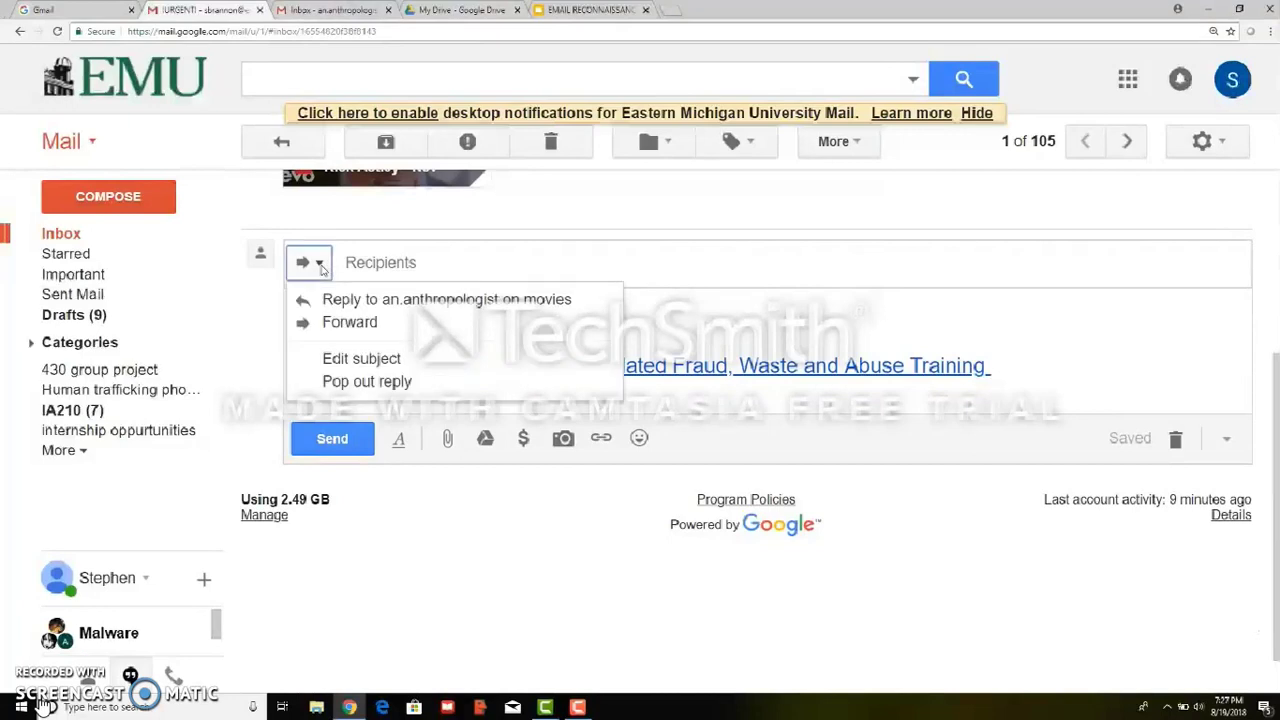
left_click(383, 264)
type("brown")
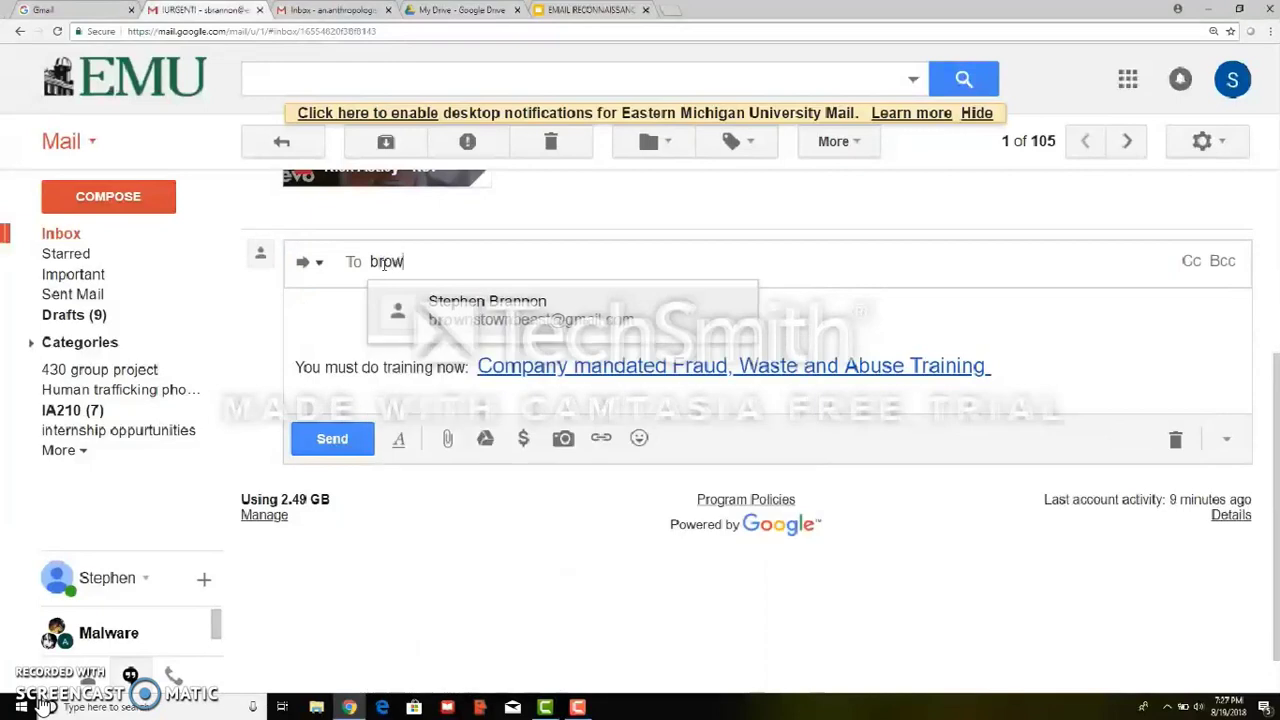
left_click(412, 298)
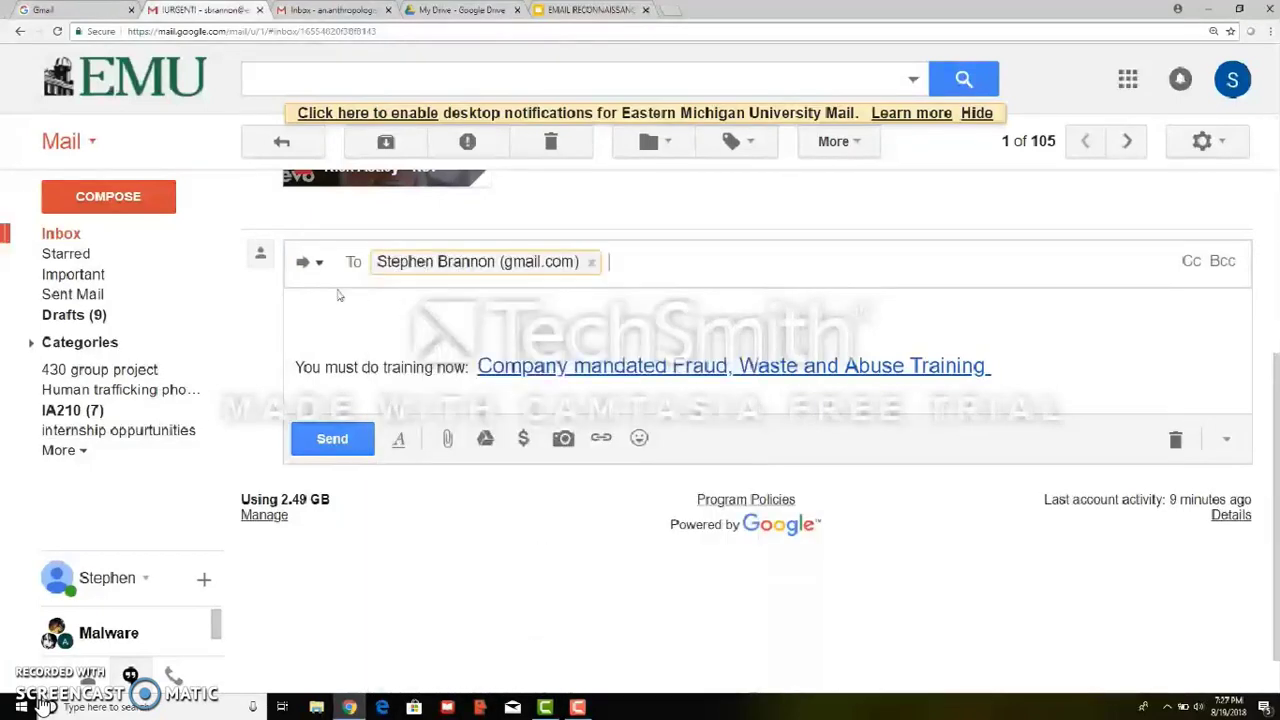
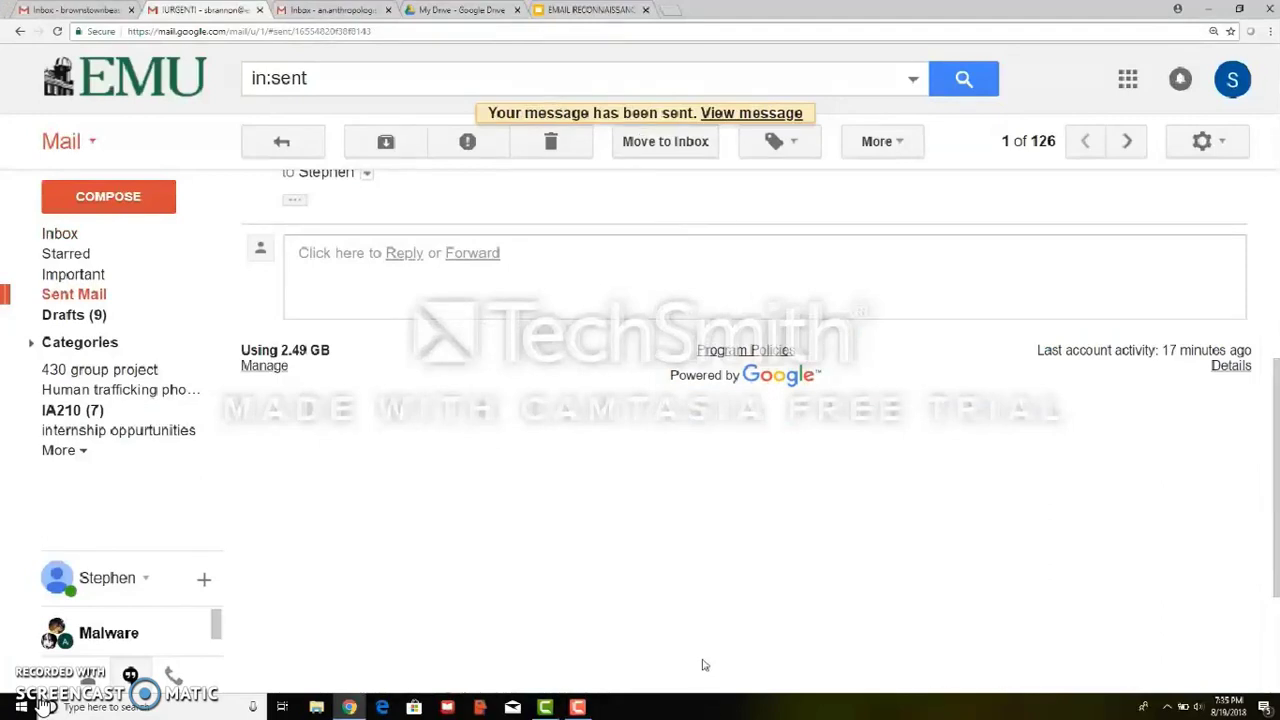
Go to the personal inbox and open the !URGENT! email
left_click(88, 9)
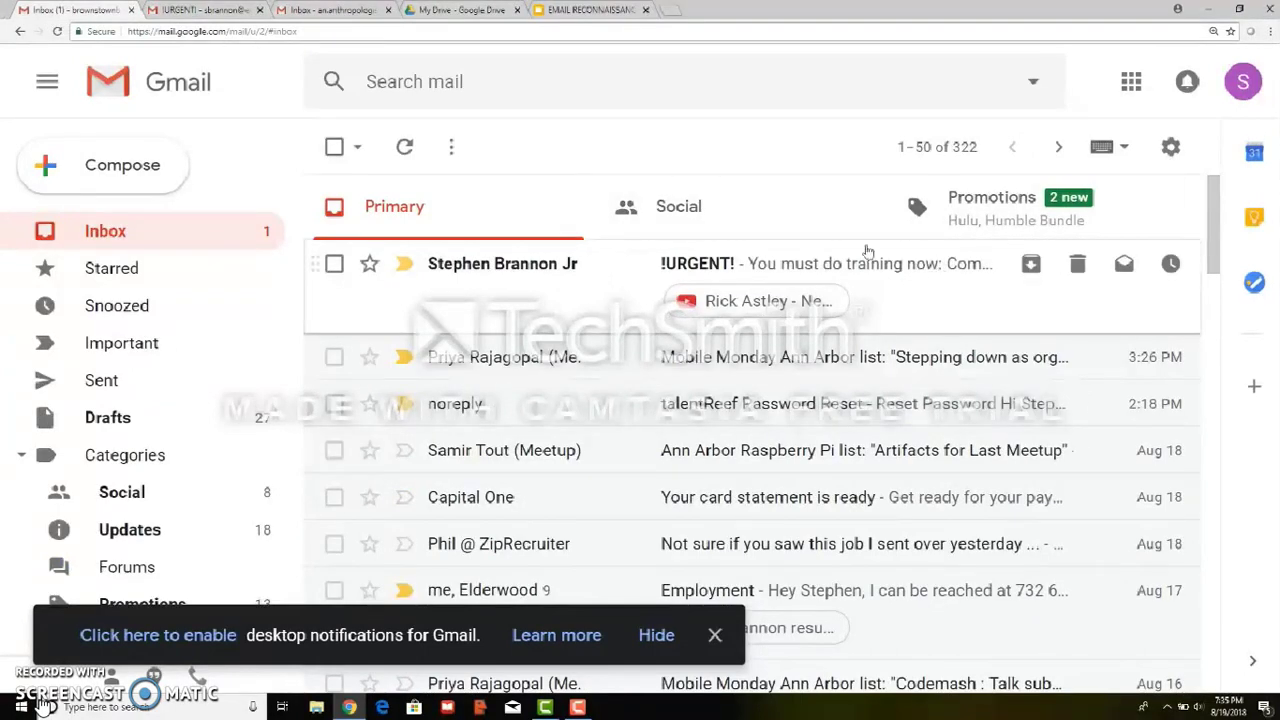
left_click(734, 264)
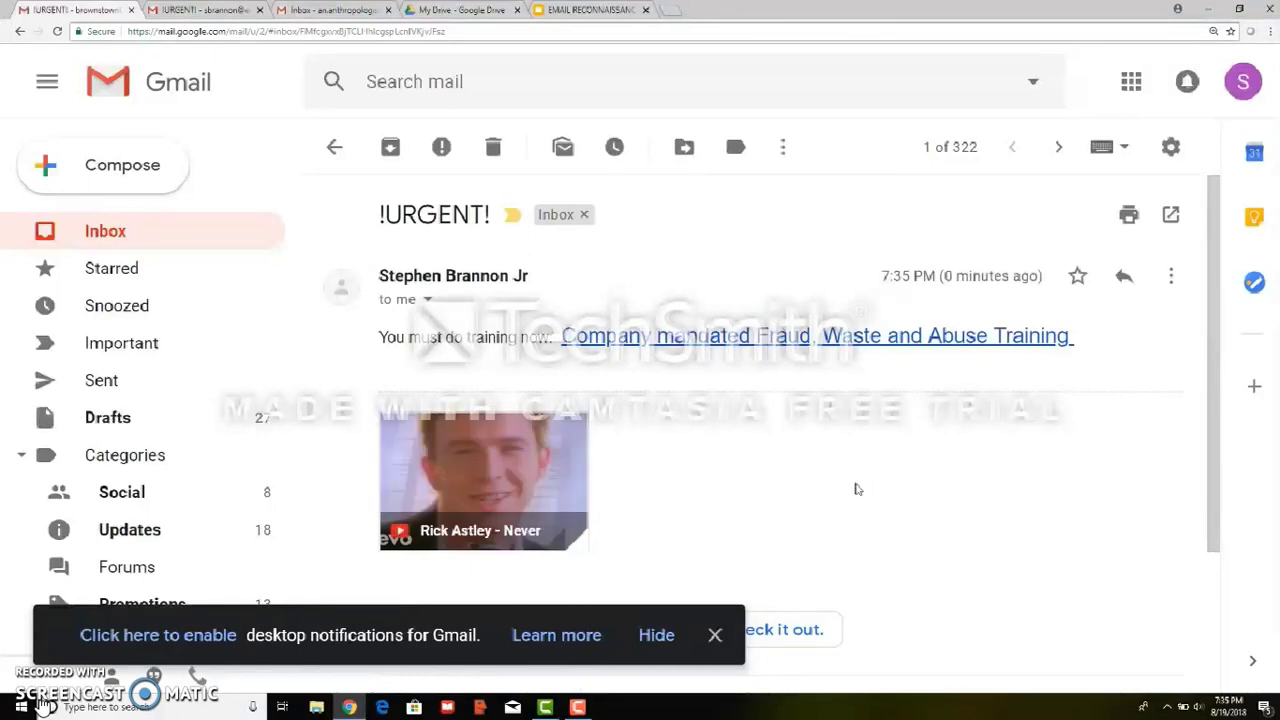
Close the 'enable desktop notifications' bar at the bottom of the inbox
left_click(715, 635)
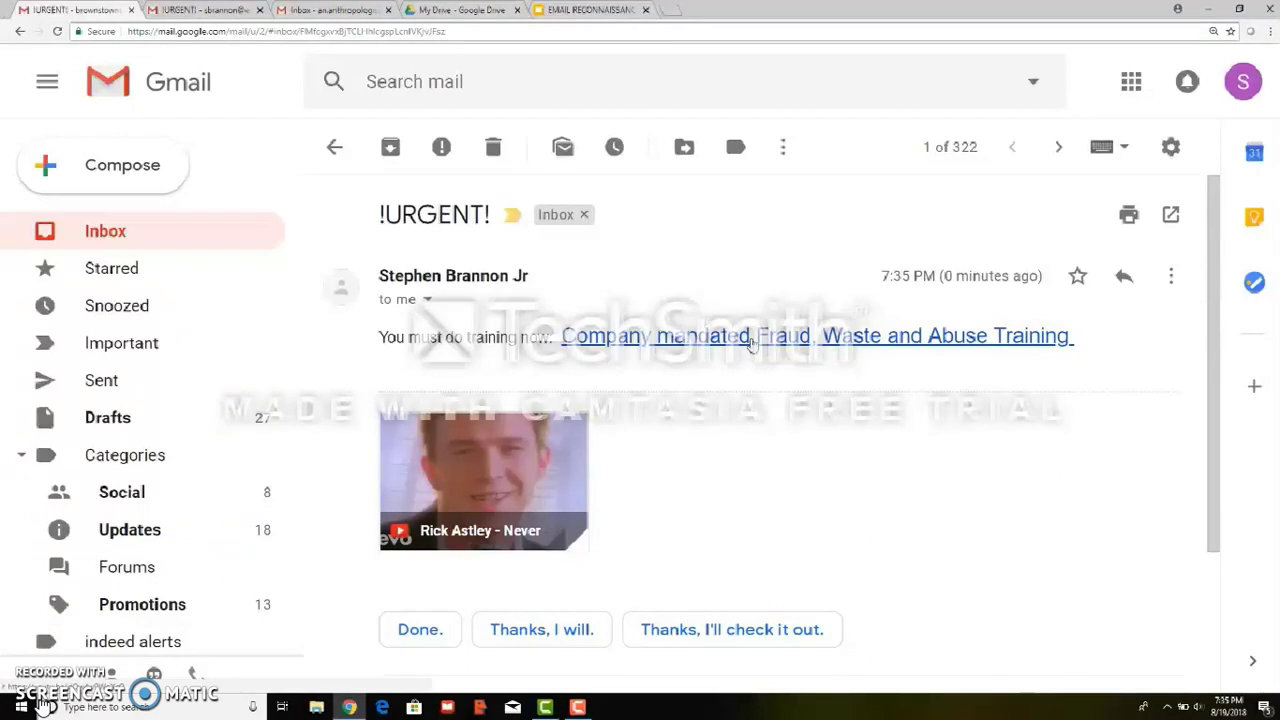
Paste the training link's copied address into a new message, then follow it to the Rick Astley video
right_click(752, 343)
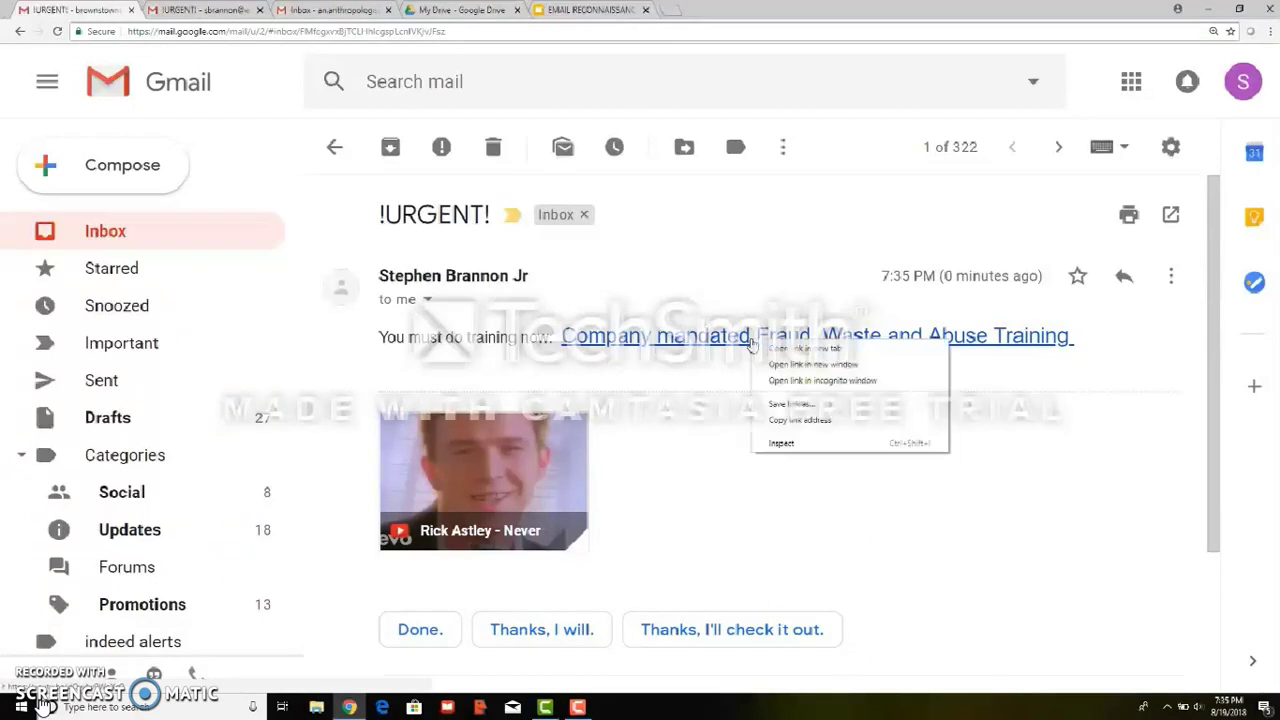
left_click(795, 424)
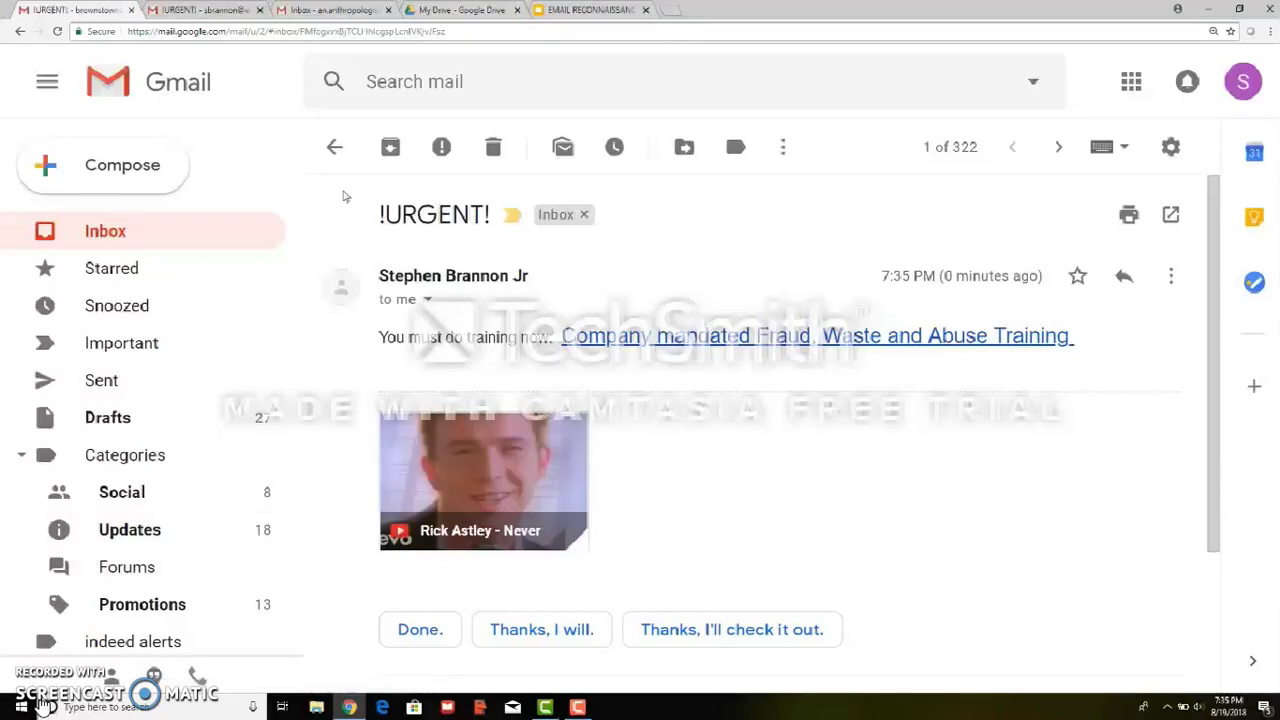
left_click(122, 170)
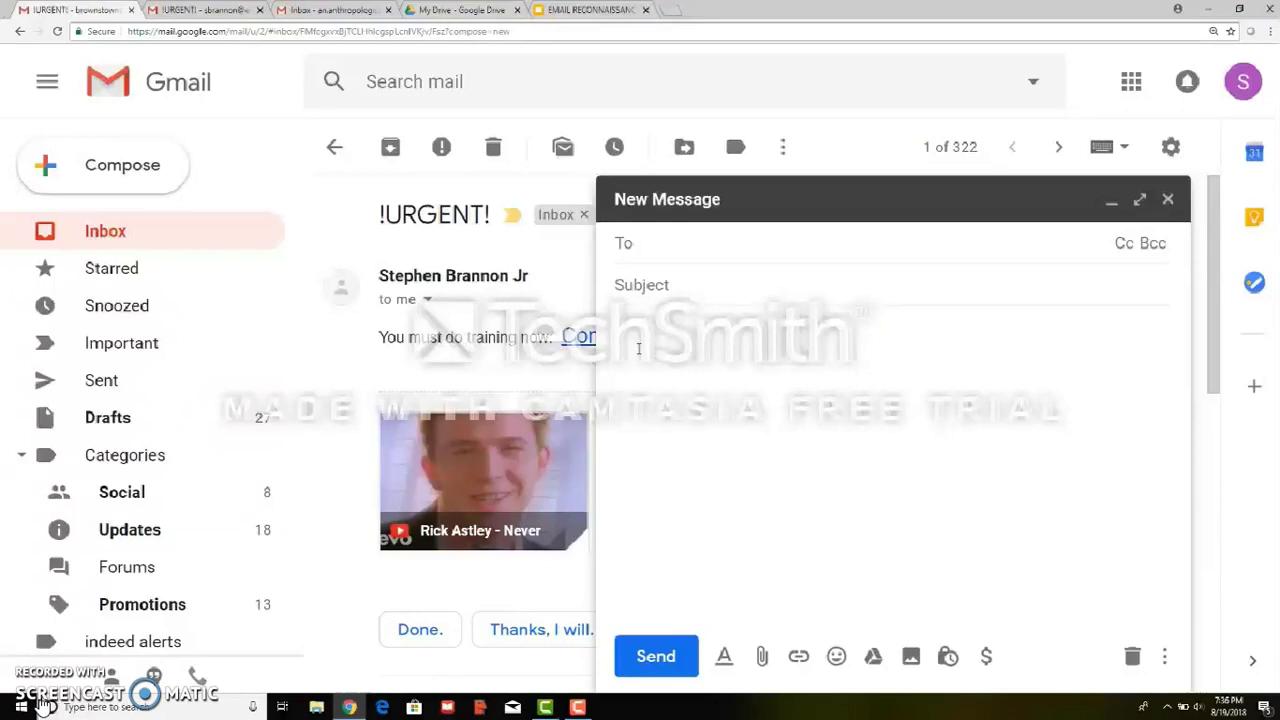
right_click(641, 330)
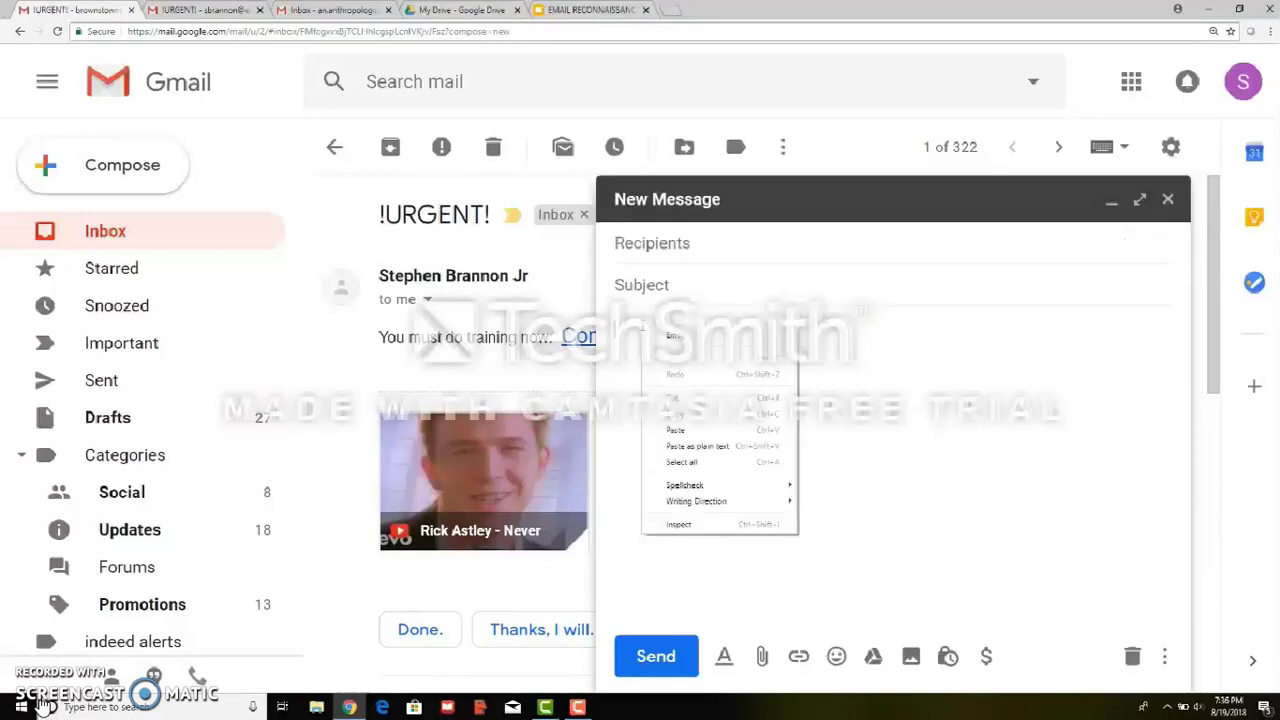
left_click(682, 431)
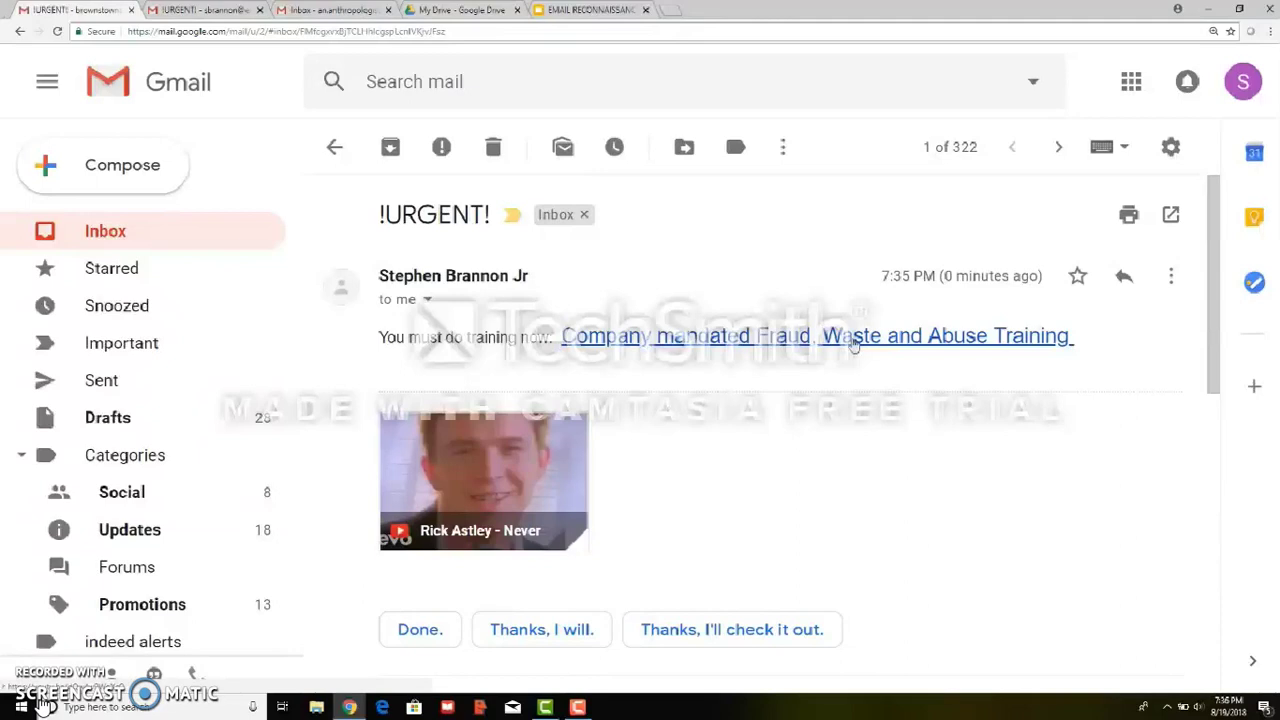
left_click(853, 343)
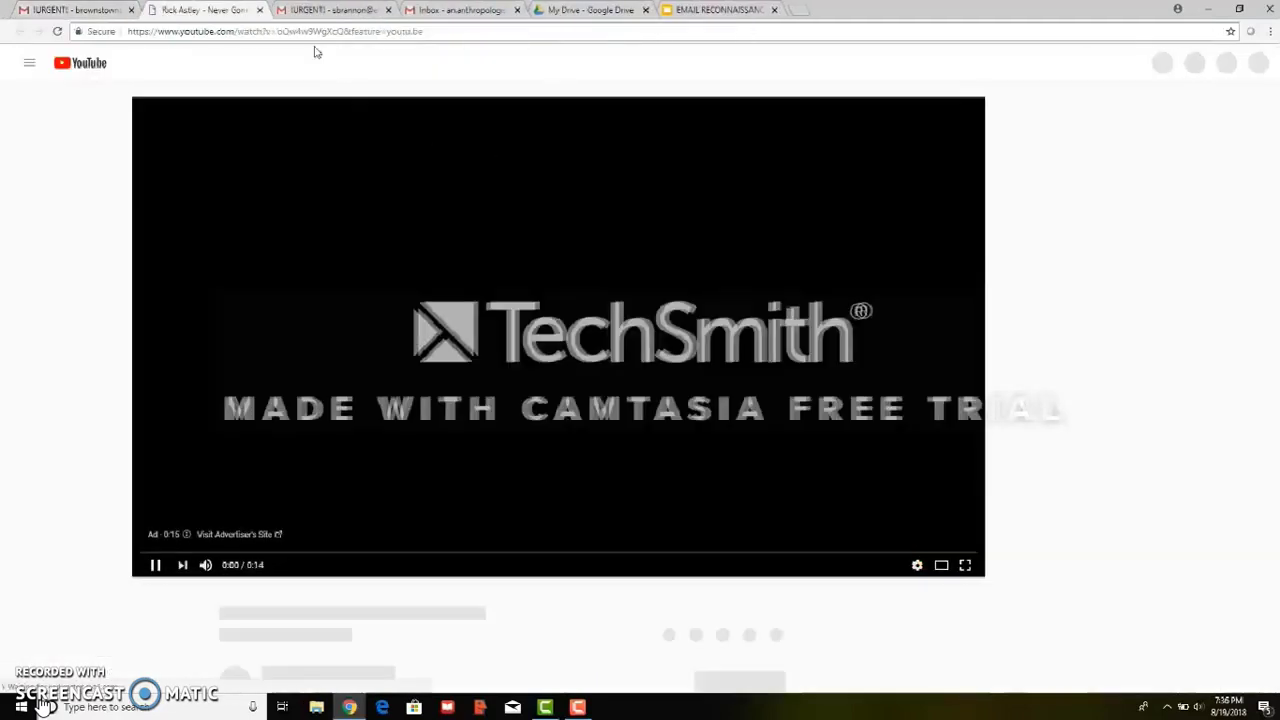
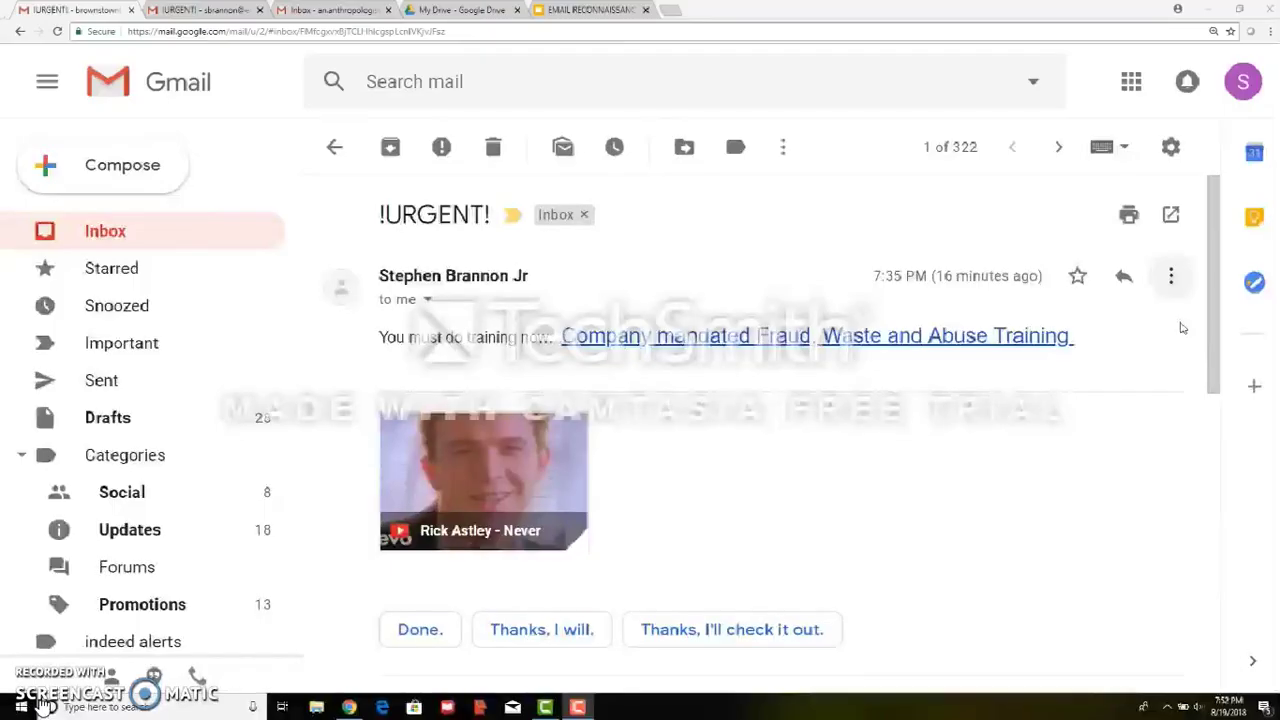
Display the !URGENT! email's original source, showing SPF, DKIM and DMARC all passing
left_click(1171, 276)
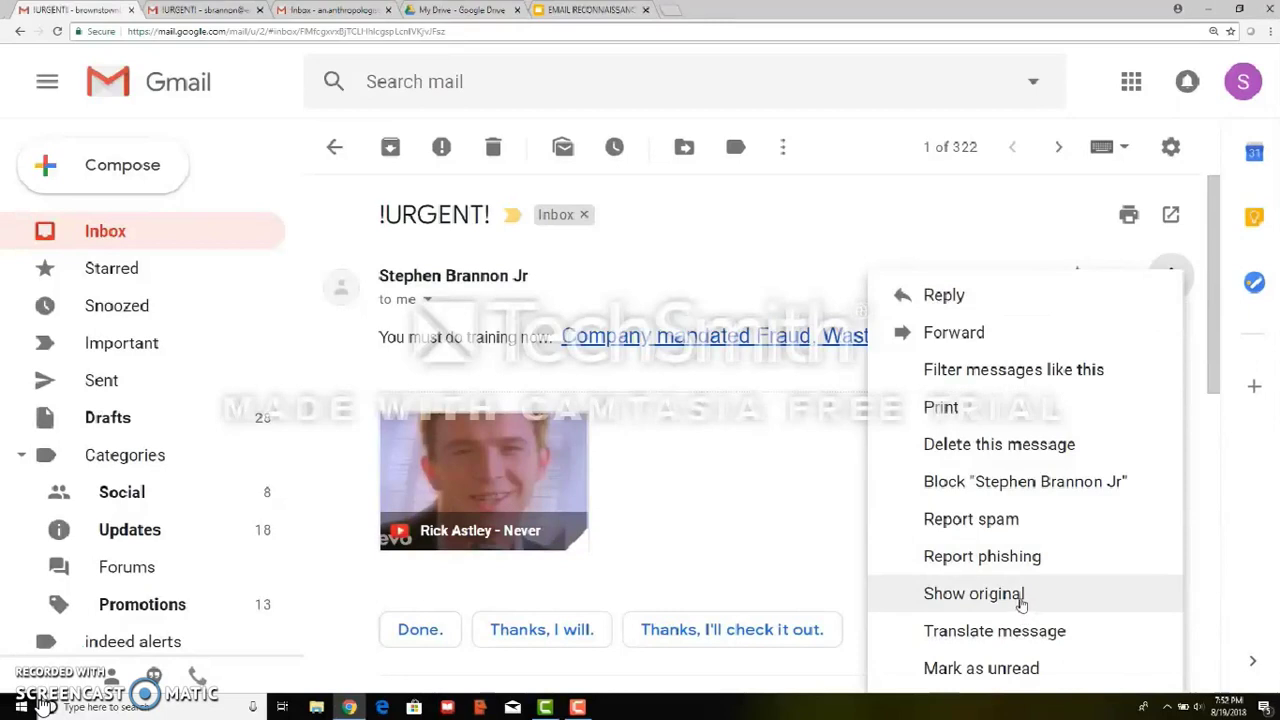
left_click(1020, 597)
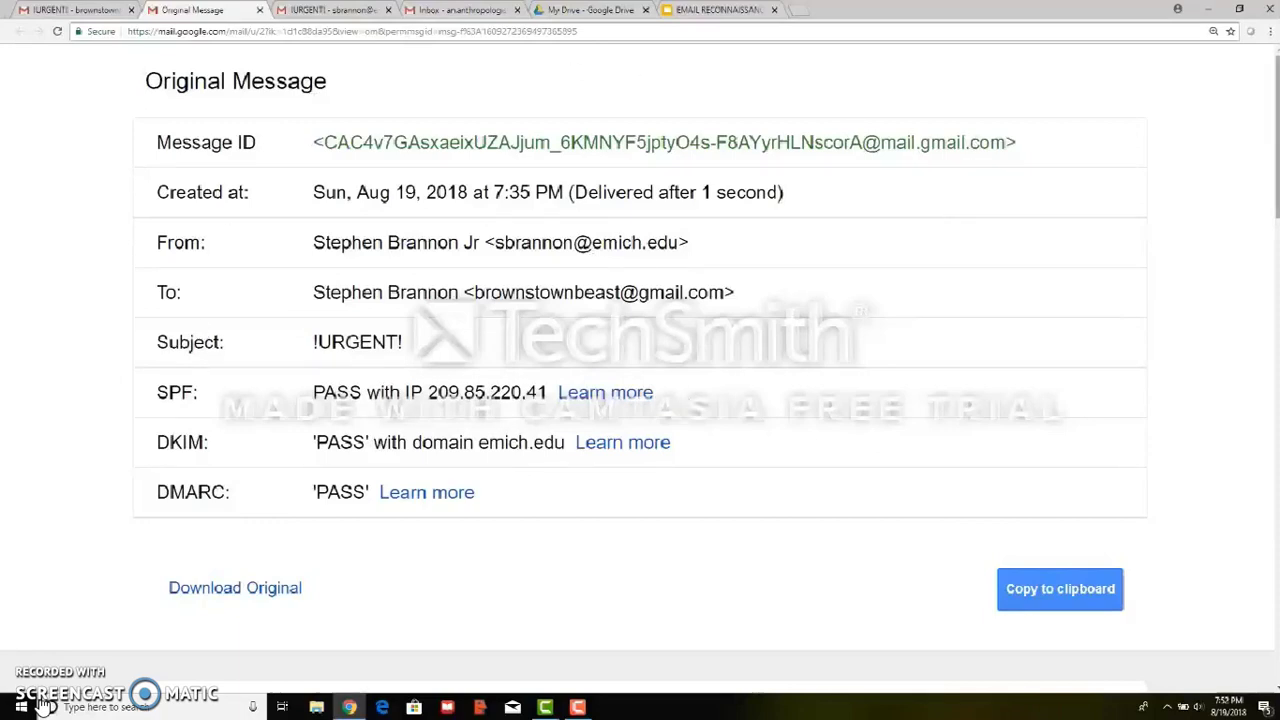
scroll(640, 400, "down", 3)
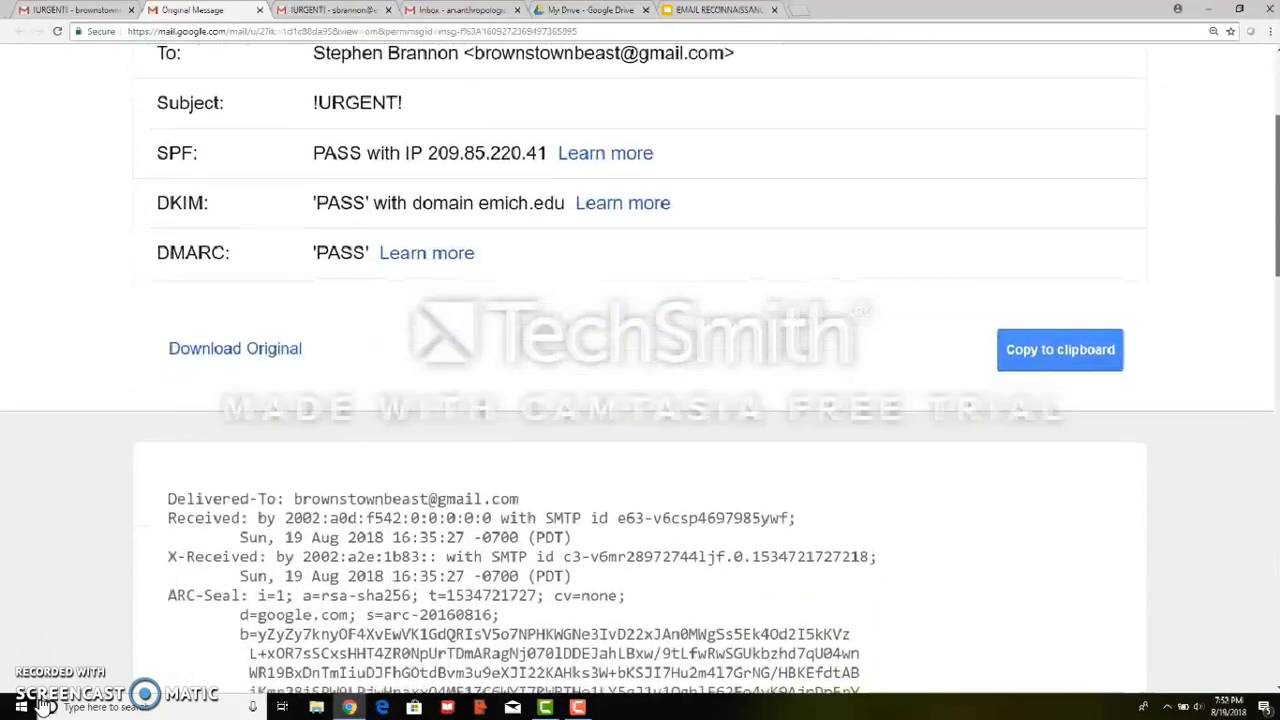
scroll(640, 400, "down", 4)
scroll(640, 400, "down", 1)
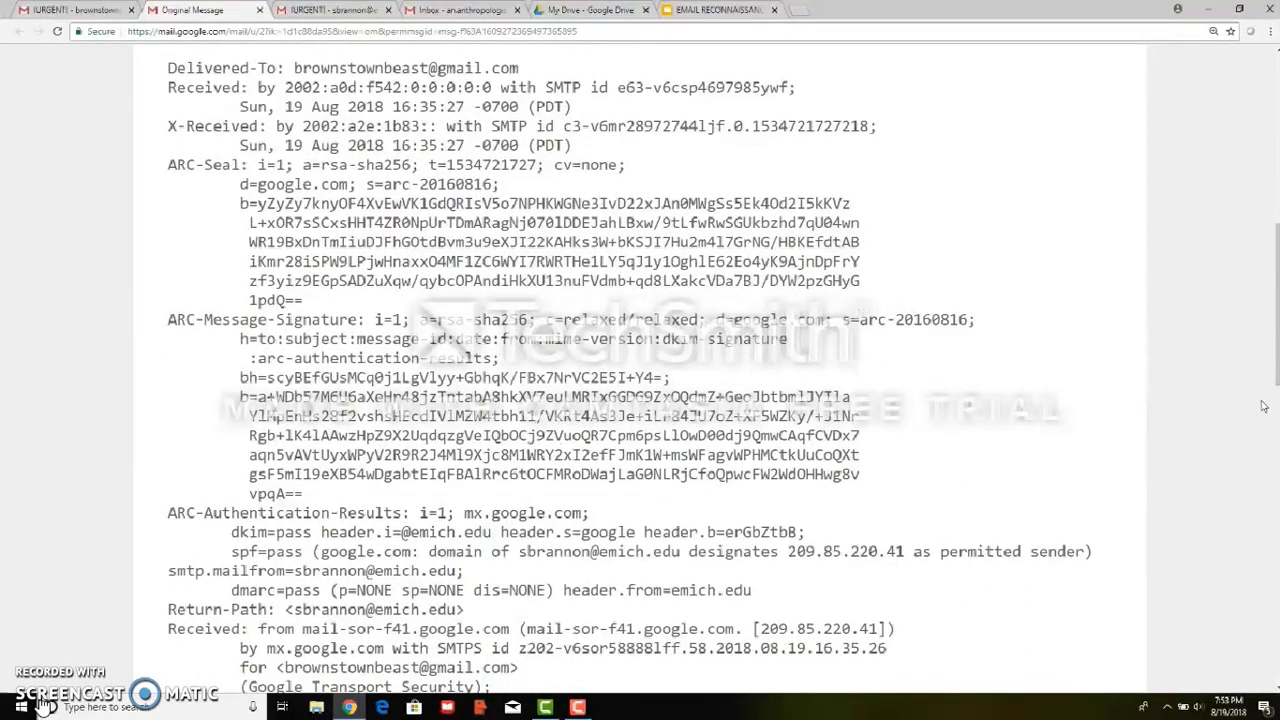
scroll(640, 370, "down", 4)
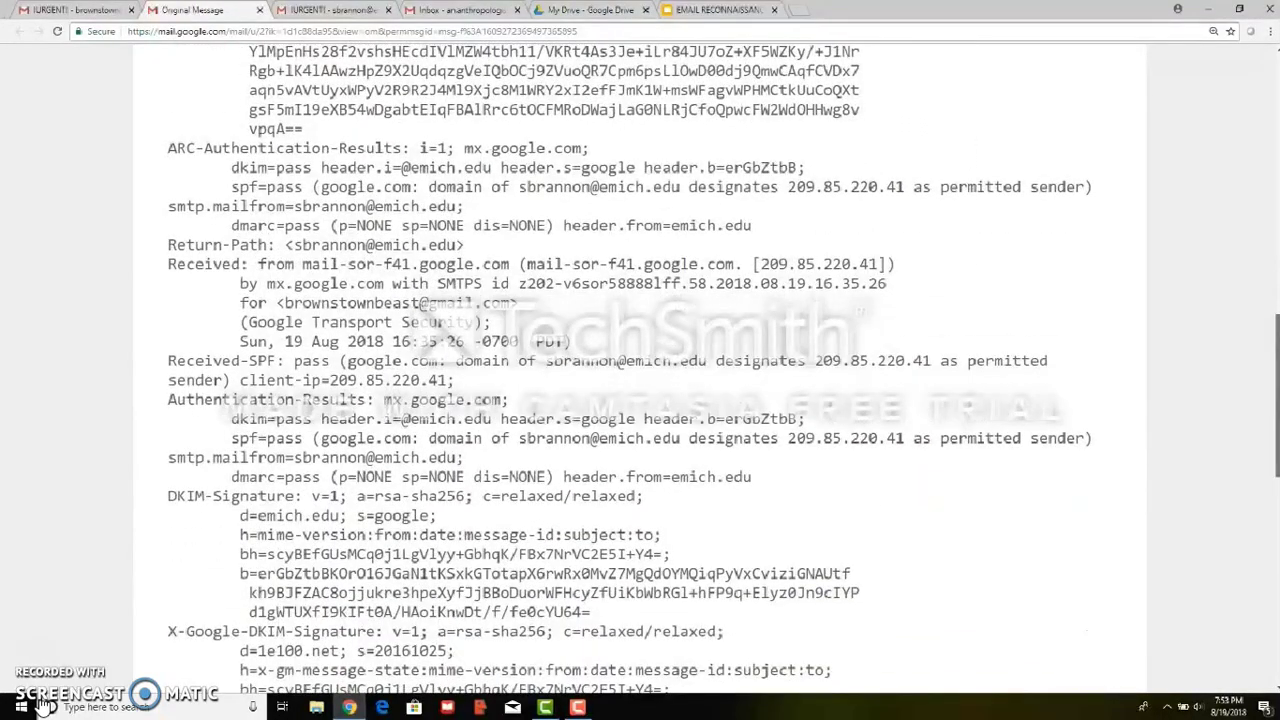
scroll(640, 370, "up", 4)
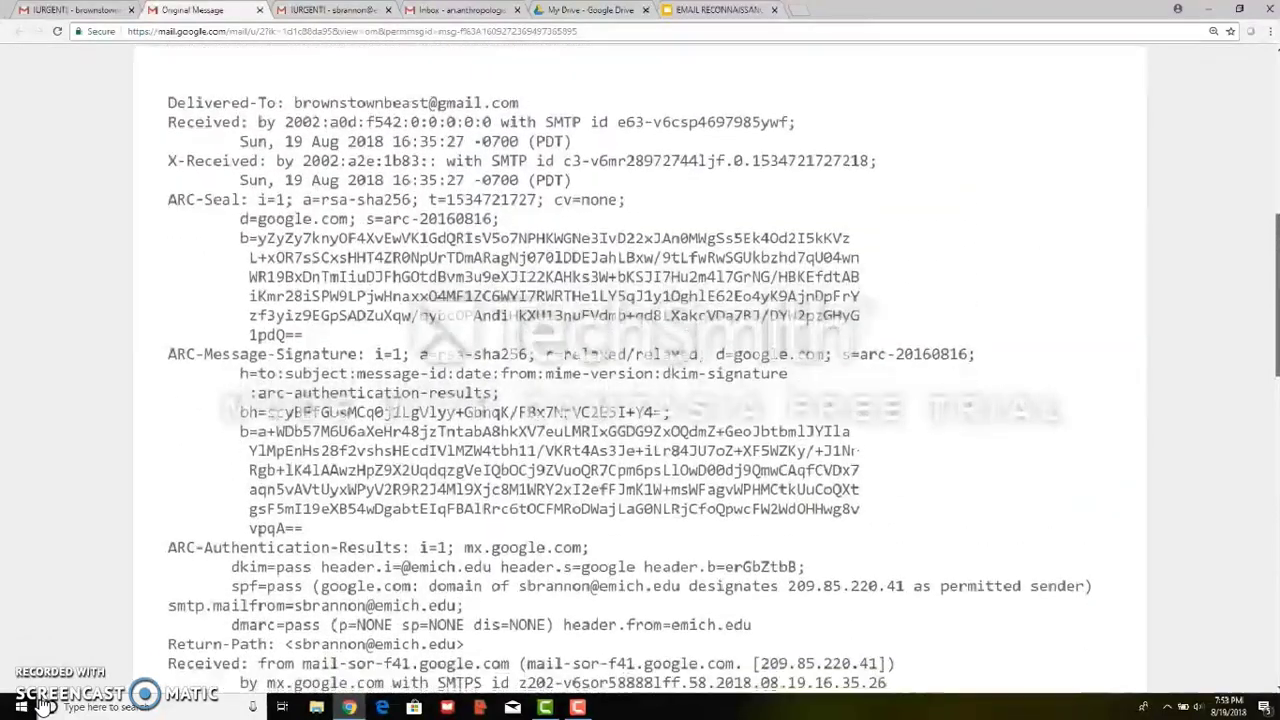
scroll(450, 140, "down", 1)
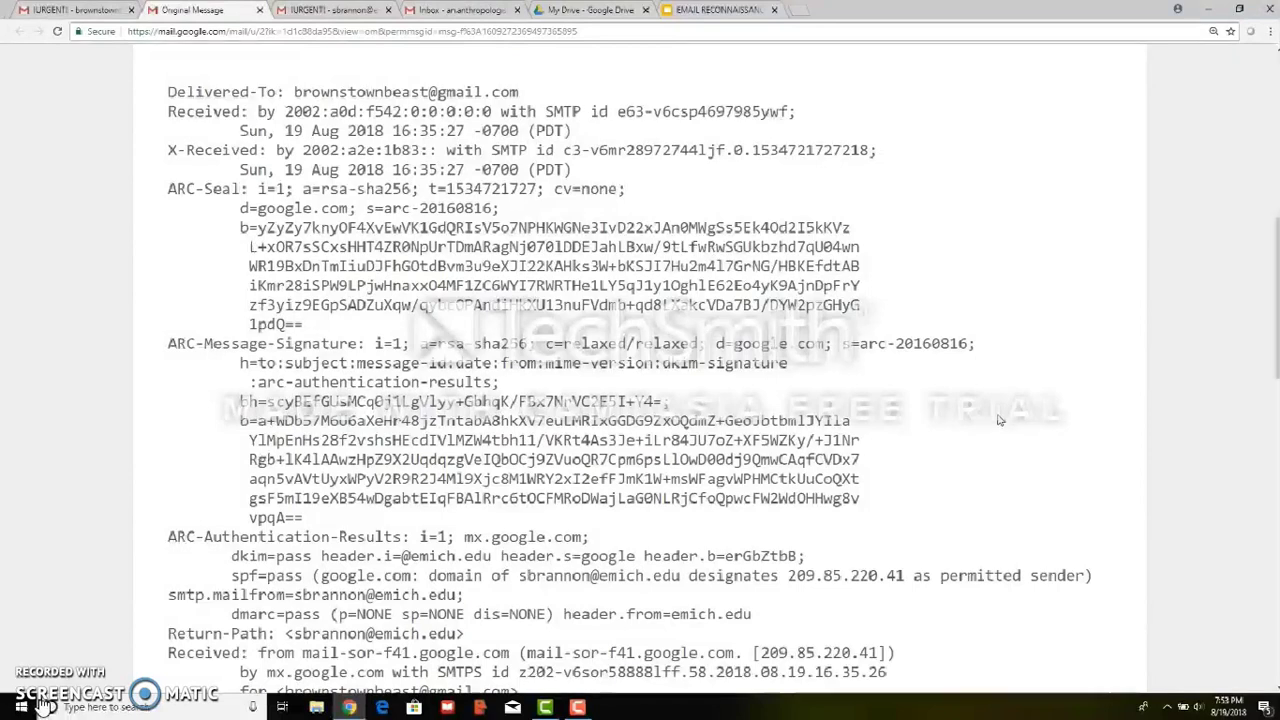
Search the source for '19:' to find the Date header reading 19:35:25 -0400
key("ctrl+f")
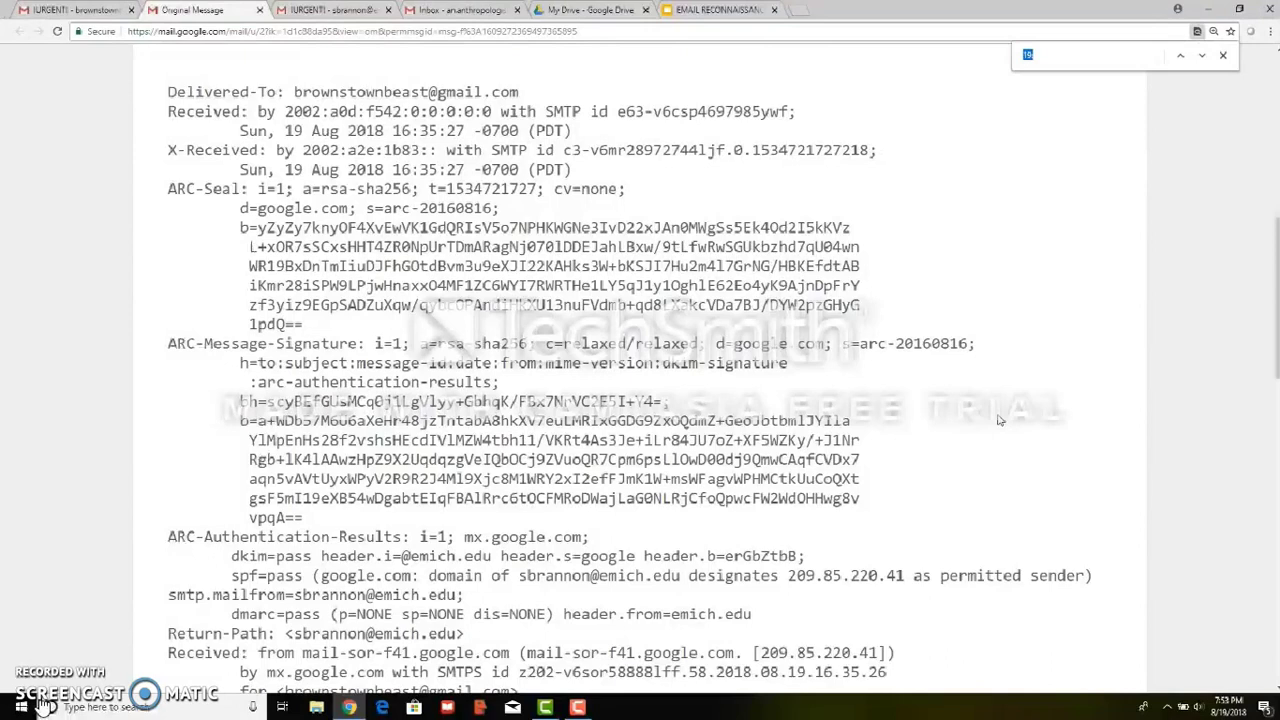
key("Return")
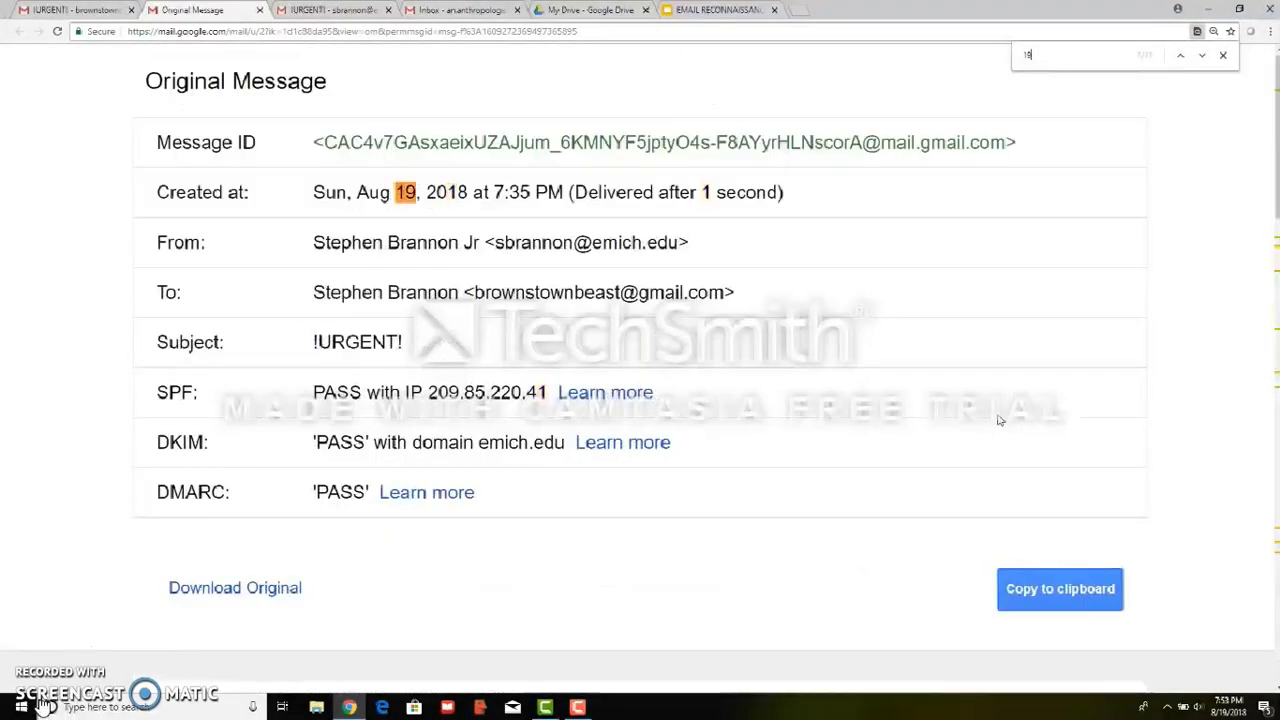
type(":")
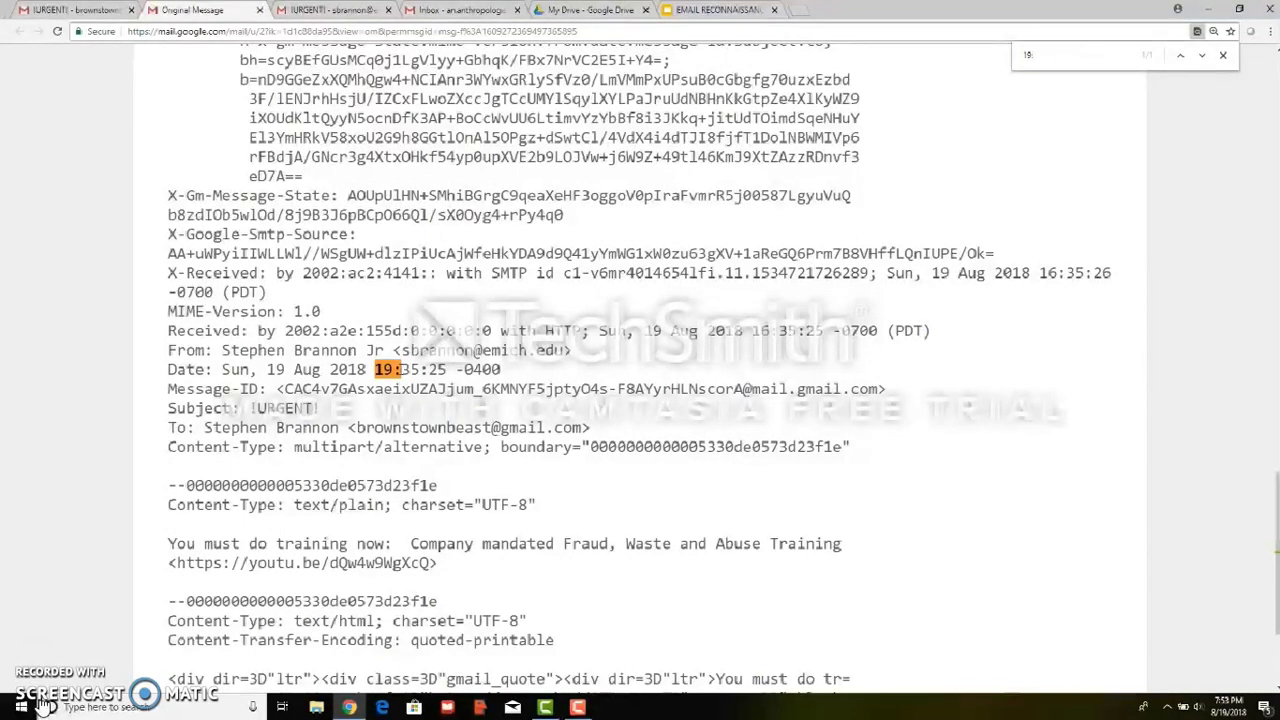
type(":")
left_click(1222, 55)
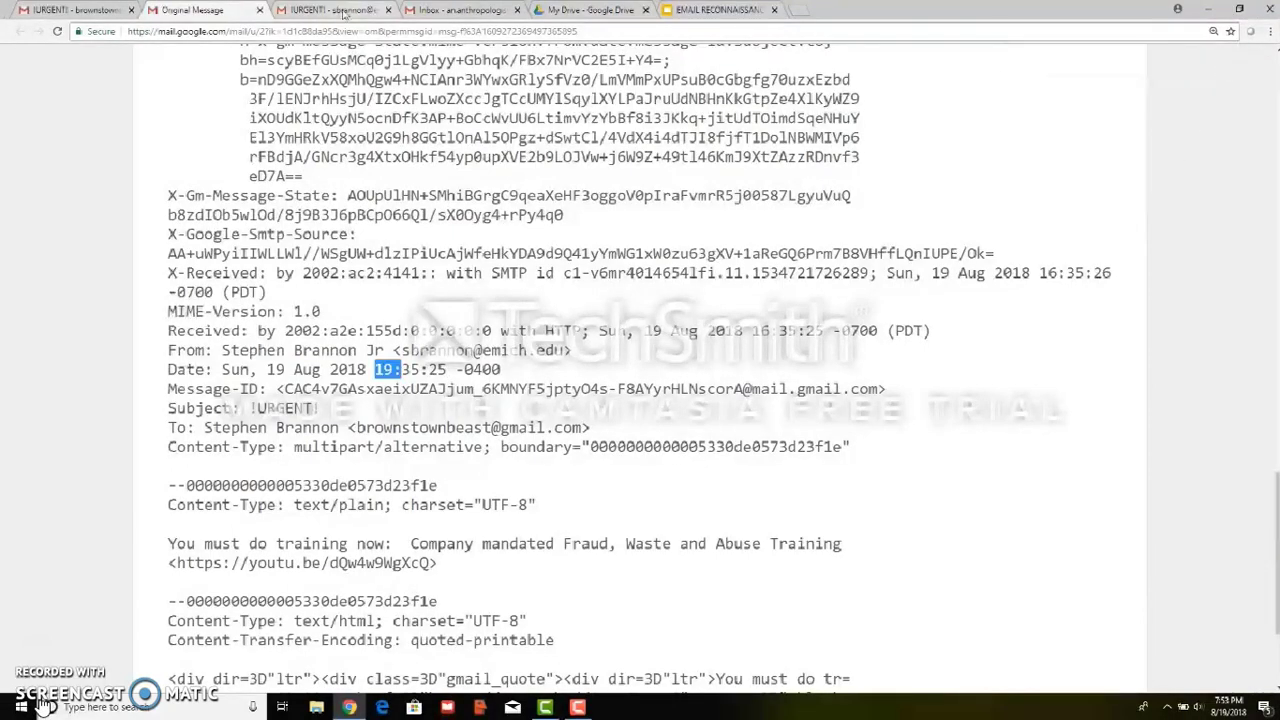
In the EMU inbox, open the 7:25 PM spoofed !URGENT! message's original headers
left_click(343, 12)
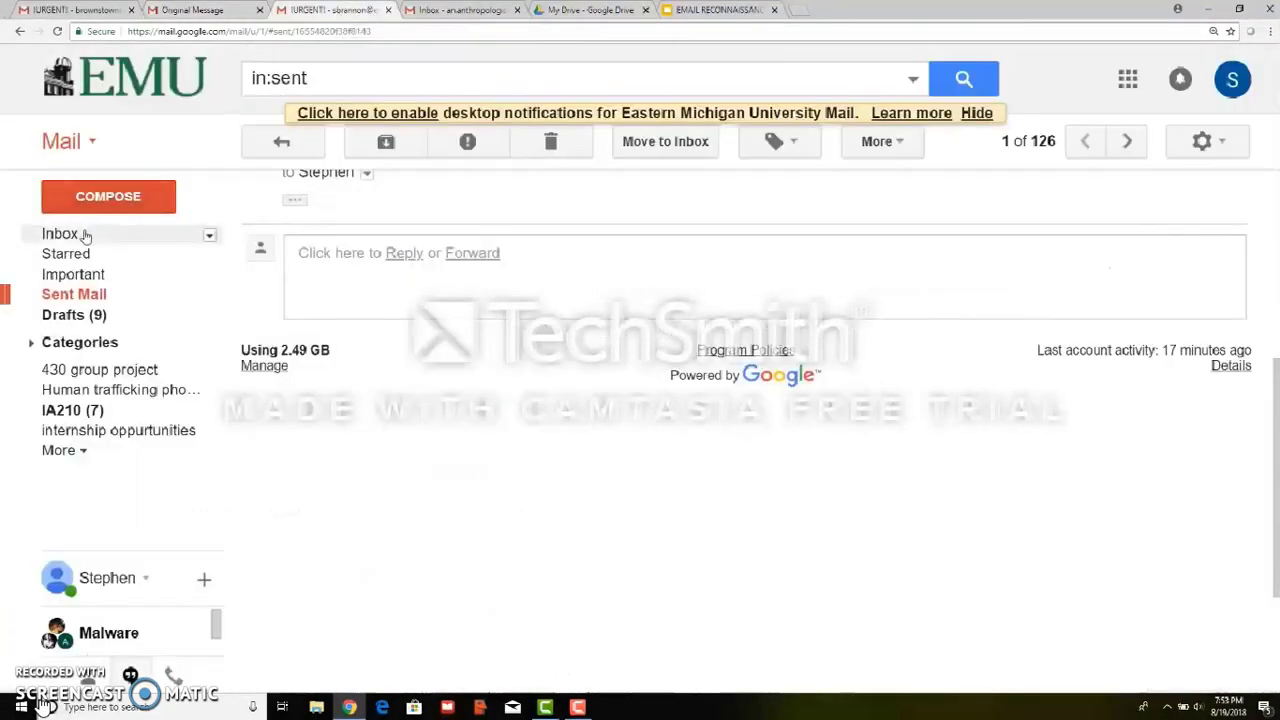
left_click(86, 236)
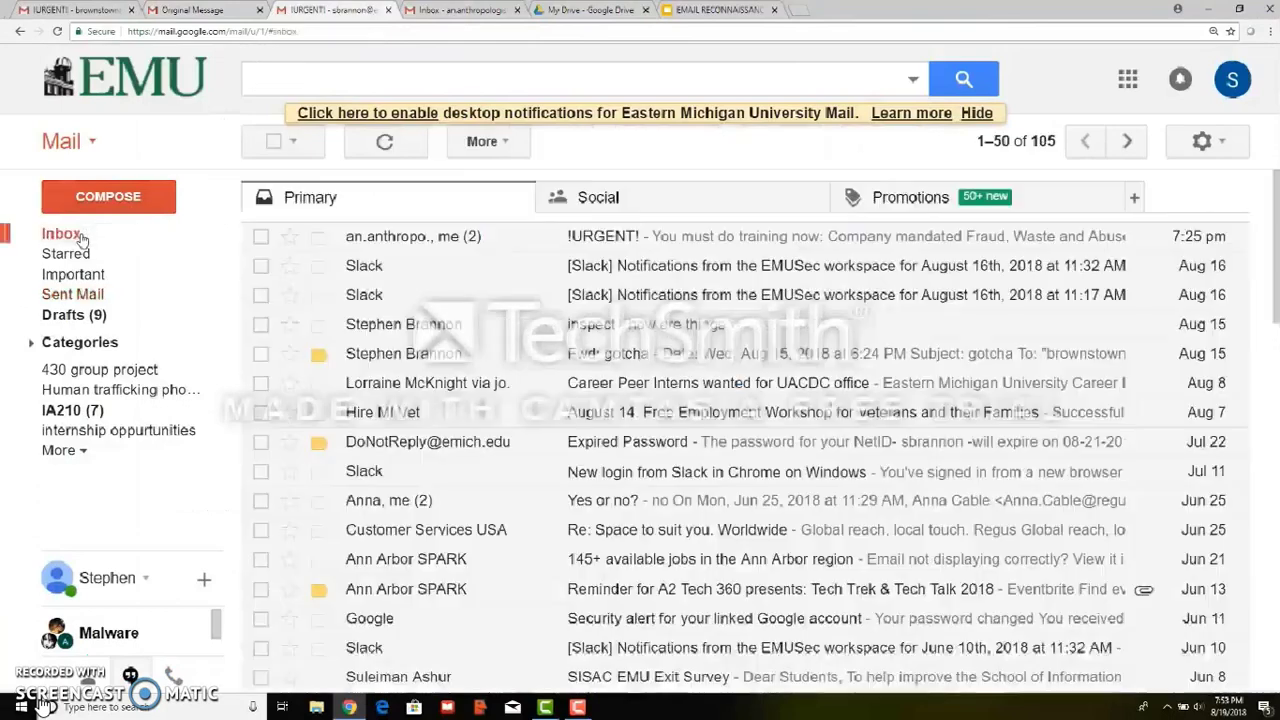
left_click(618, 240)
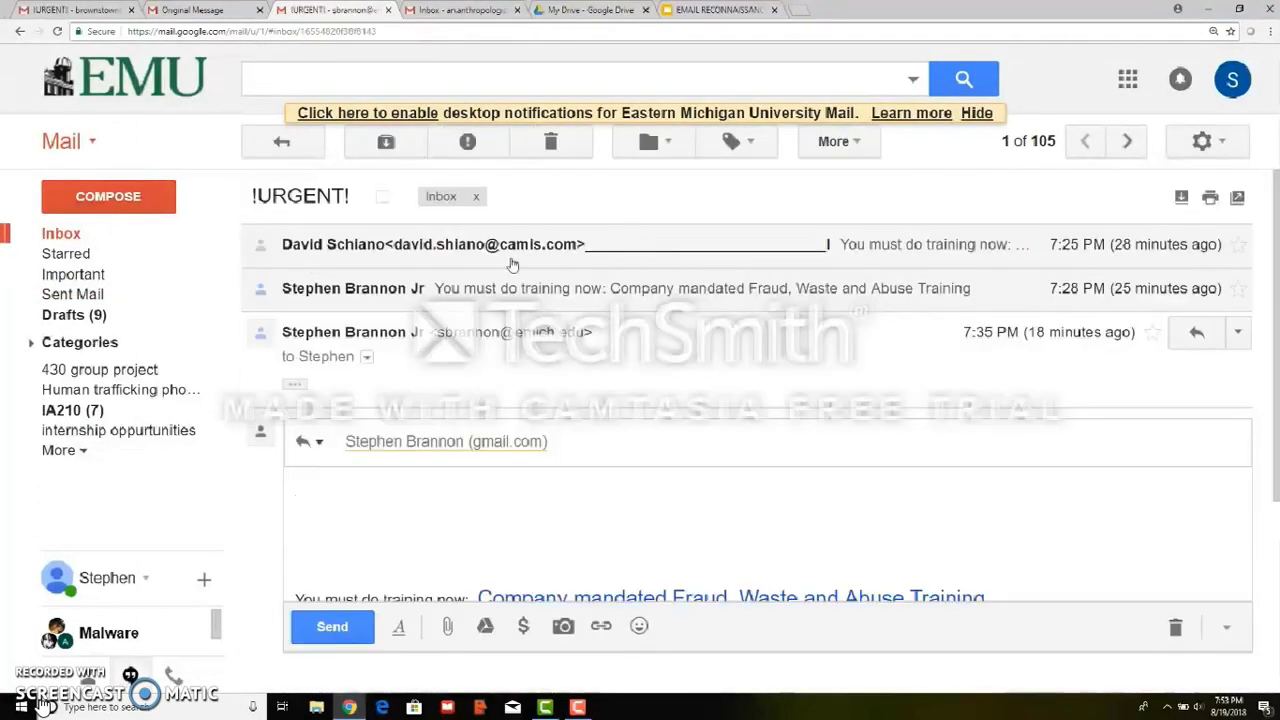
left_click(510, 263)
left_click(1238, 245)
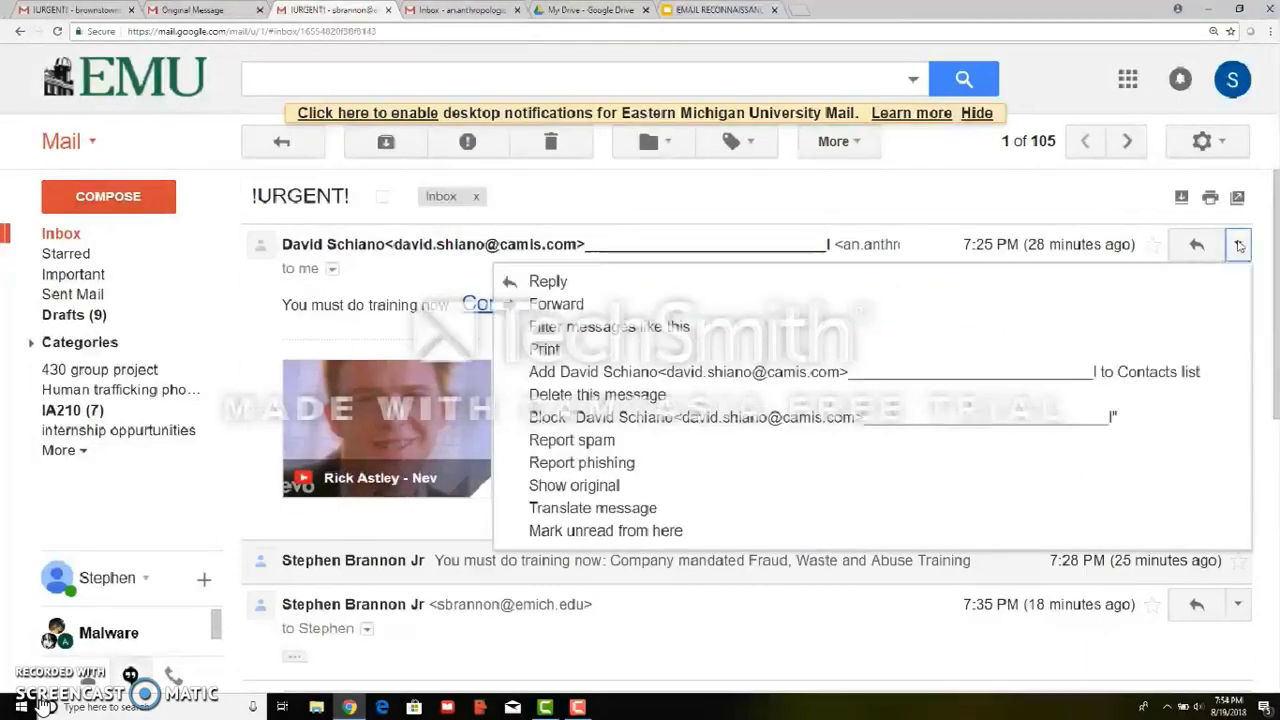
left_click(648, 487)
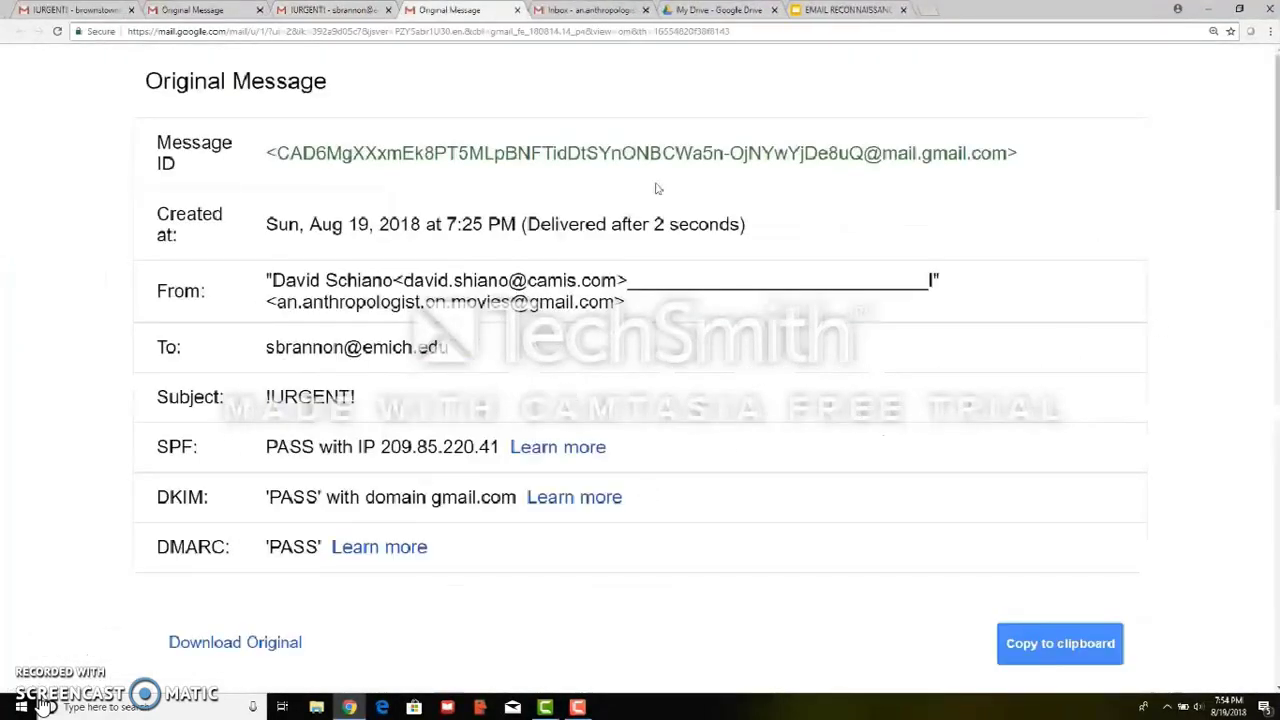
mouse_move(1276, 183)
left_mouse_down()
mouse_move(1275, 535)
mouse_move(1276, 201)
left_mouse_up()
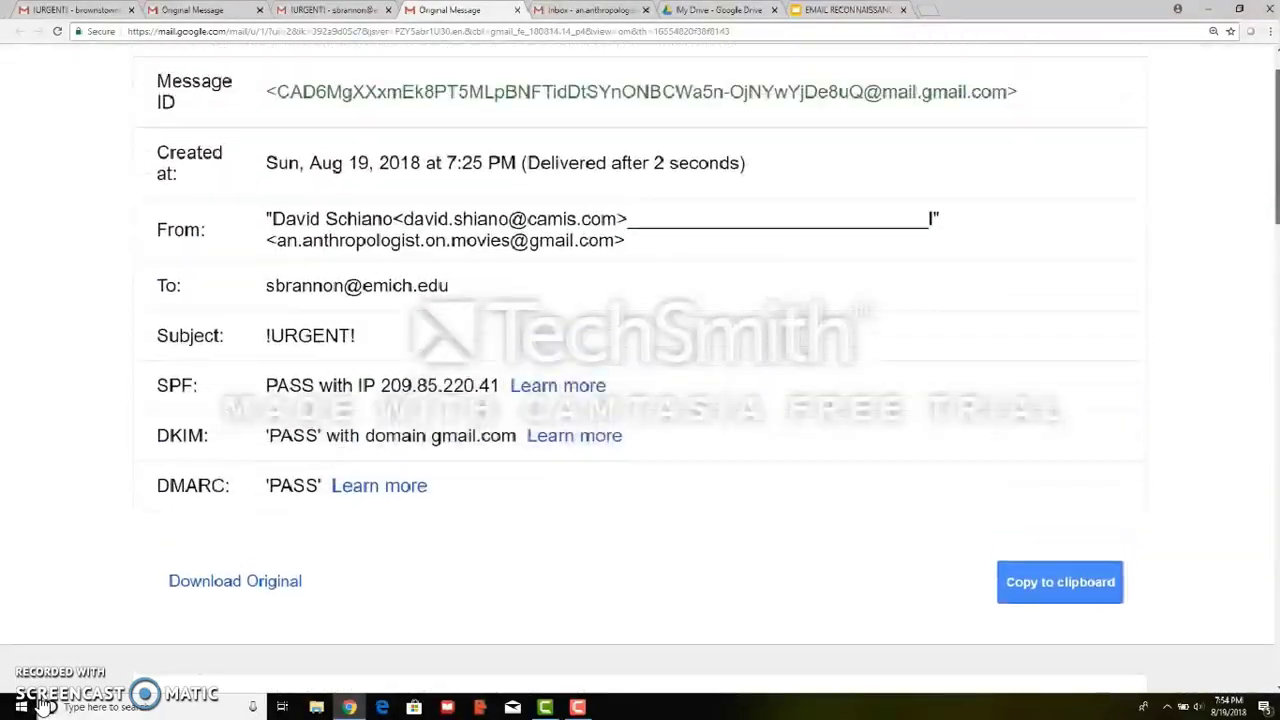
left_click(580, 707)
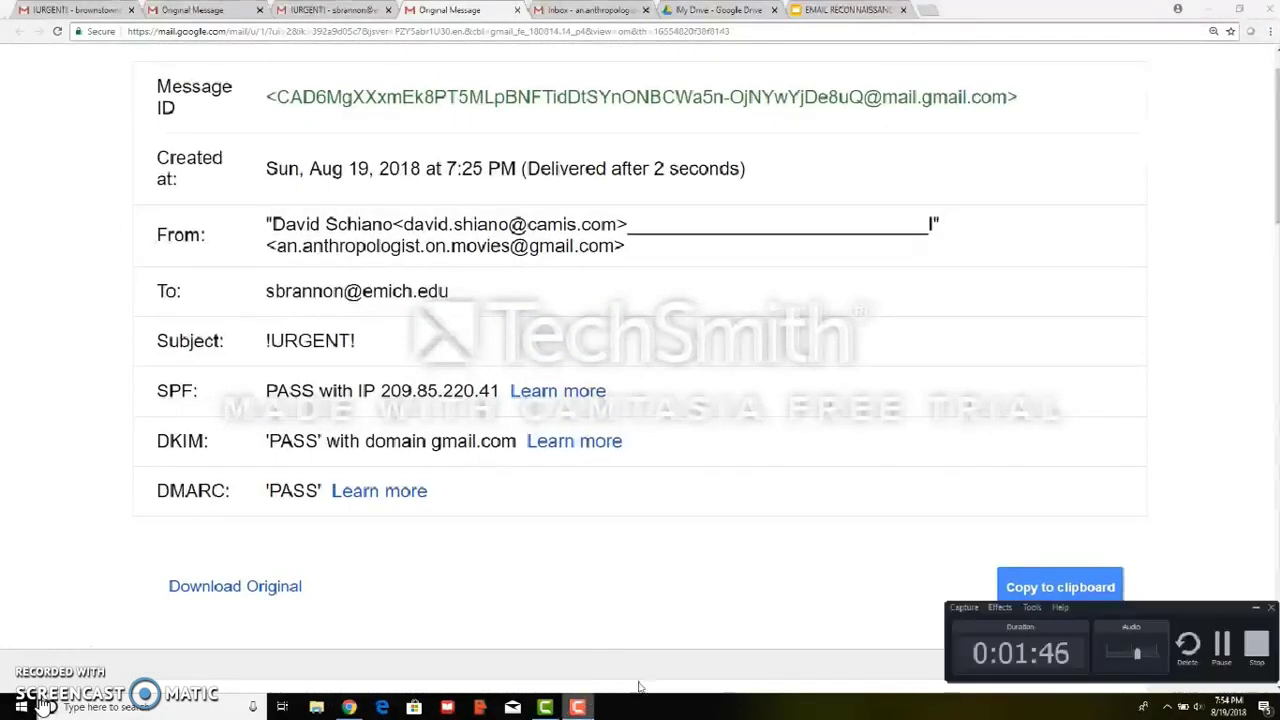
left_click(1224, 650)
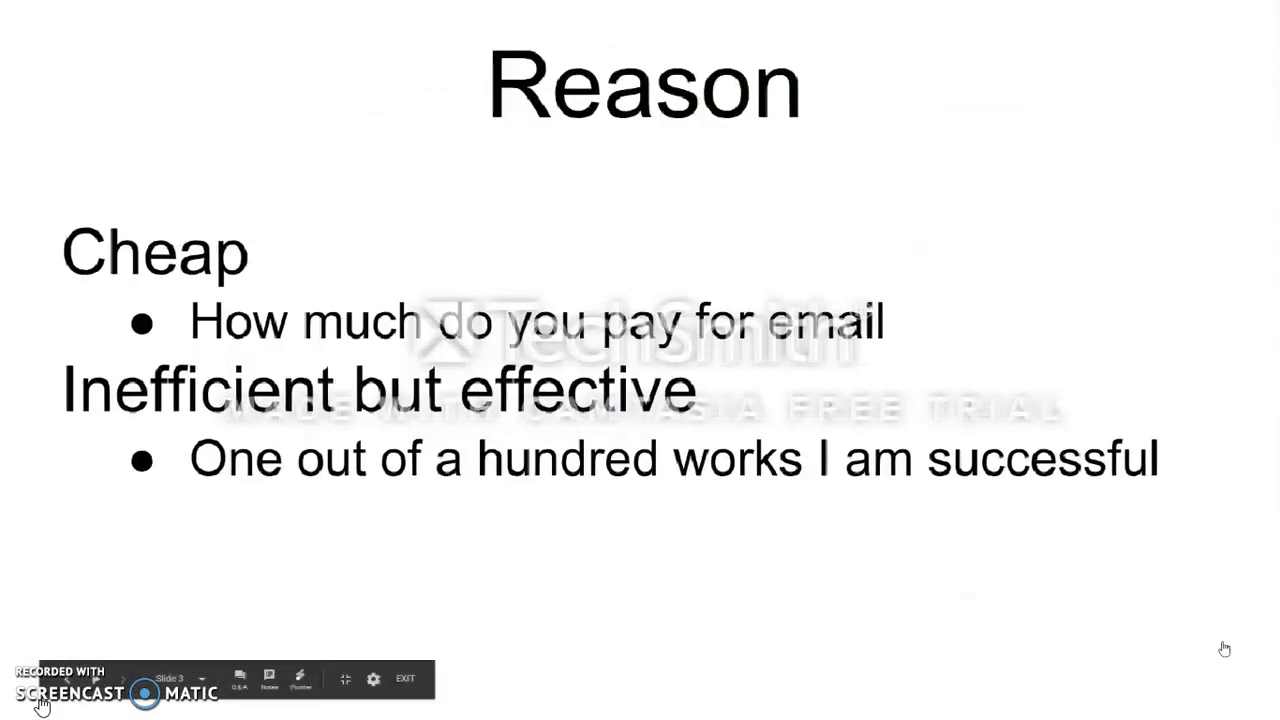